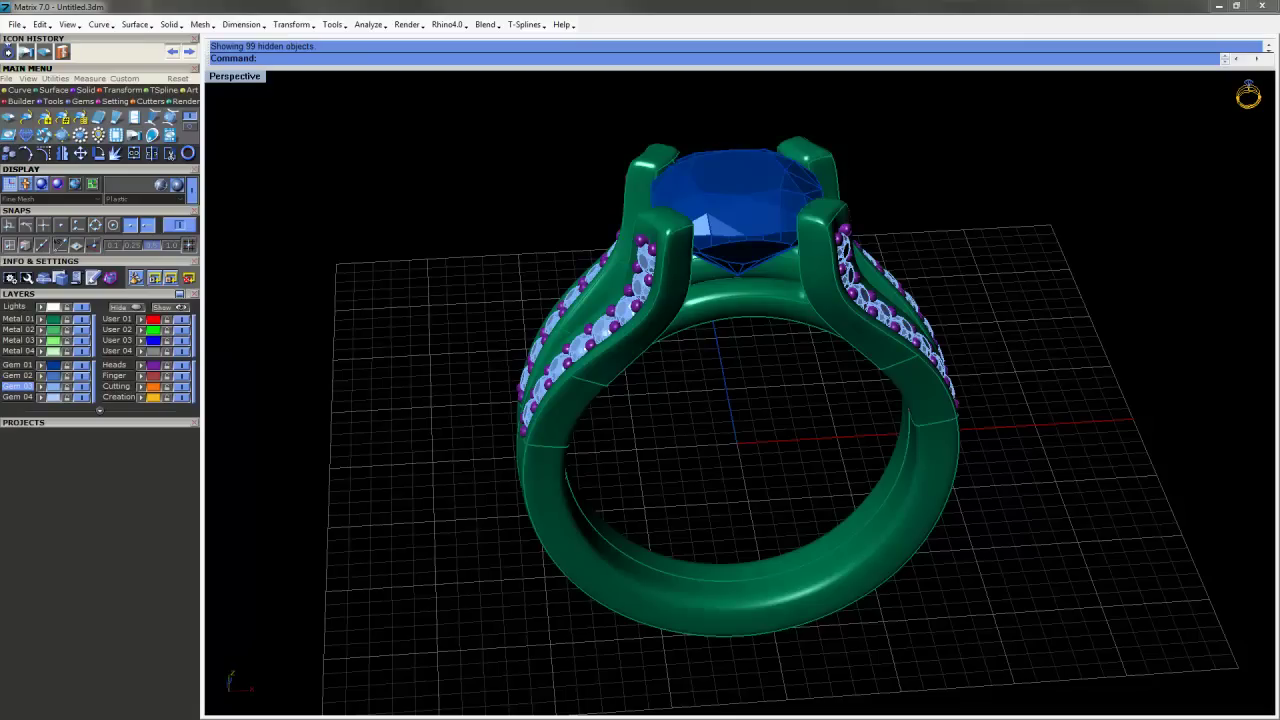
Orbit around the ring and select the inner gem row along the shank.
right_click_drag(1010, 676, 955, 626)
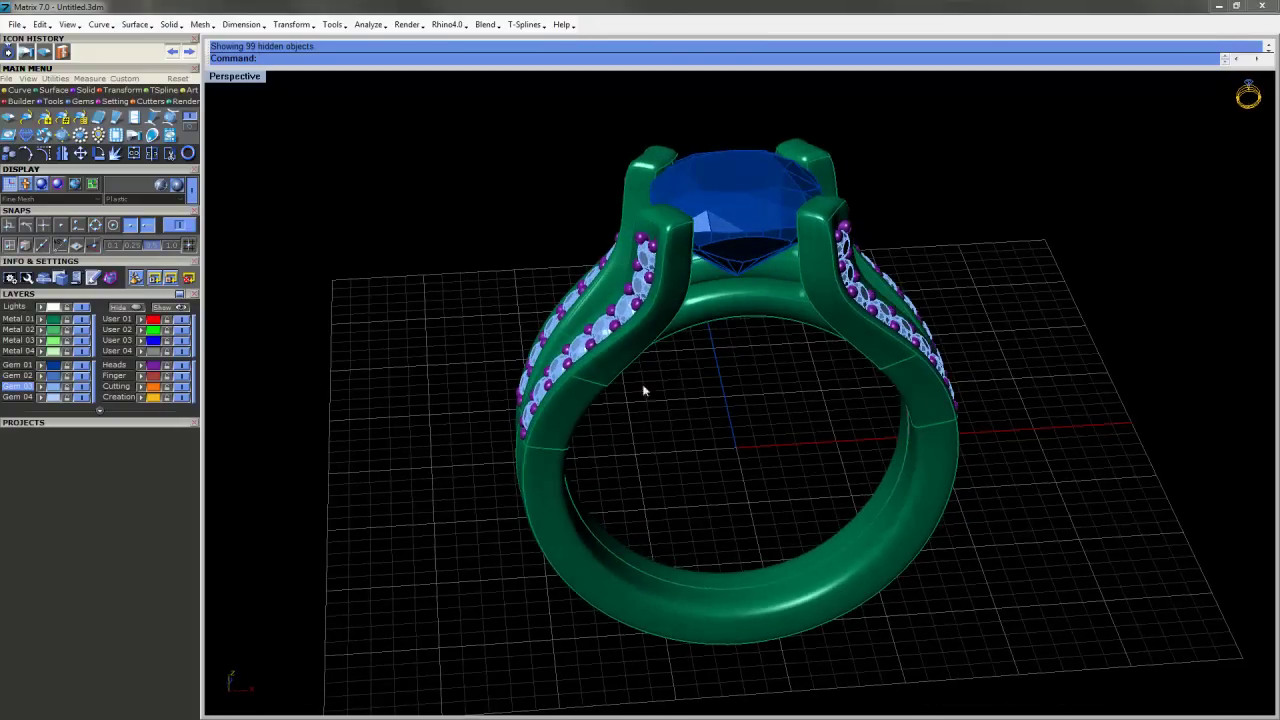
right_click_drag(643, 391, 609, 337)
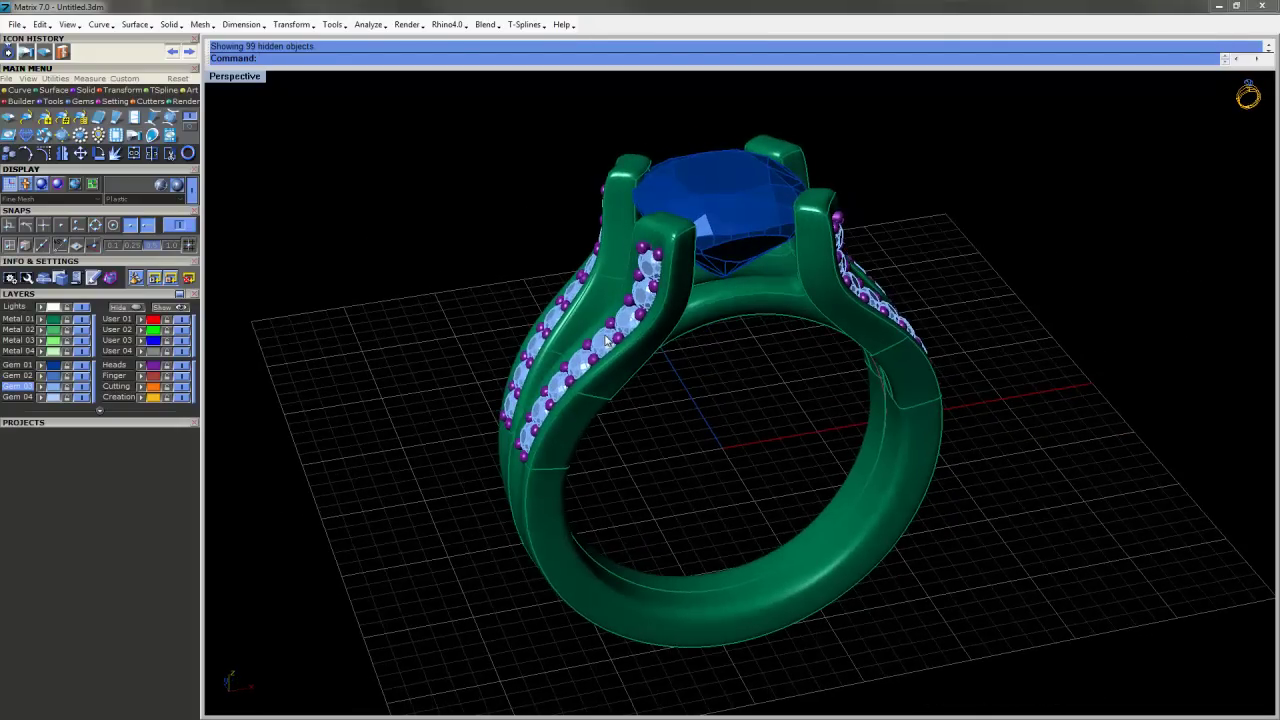
left_click(607, 342)
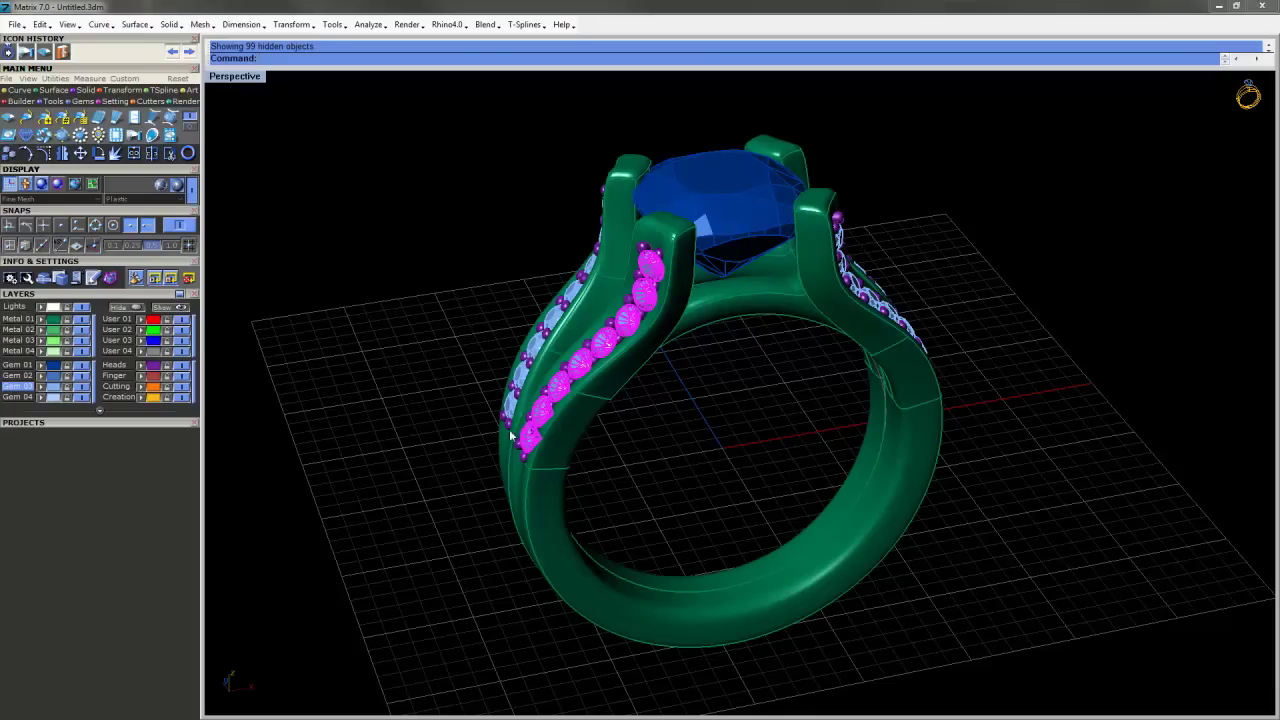
right_click_drag(762, 425, 628, 295)
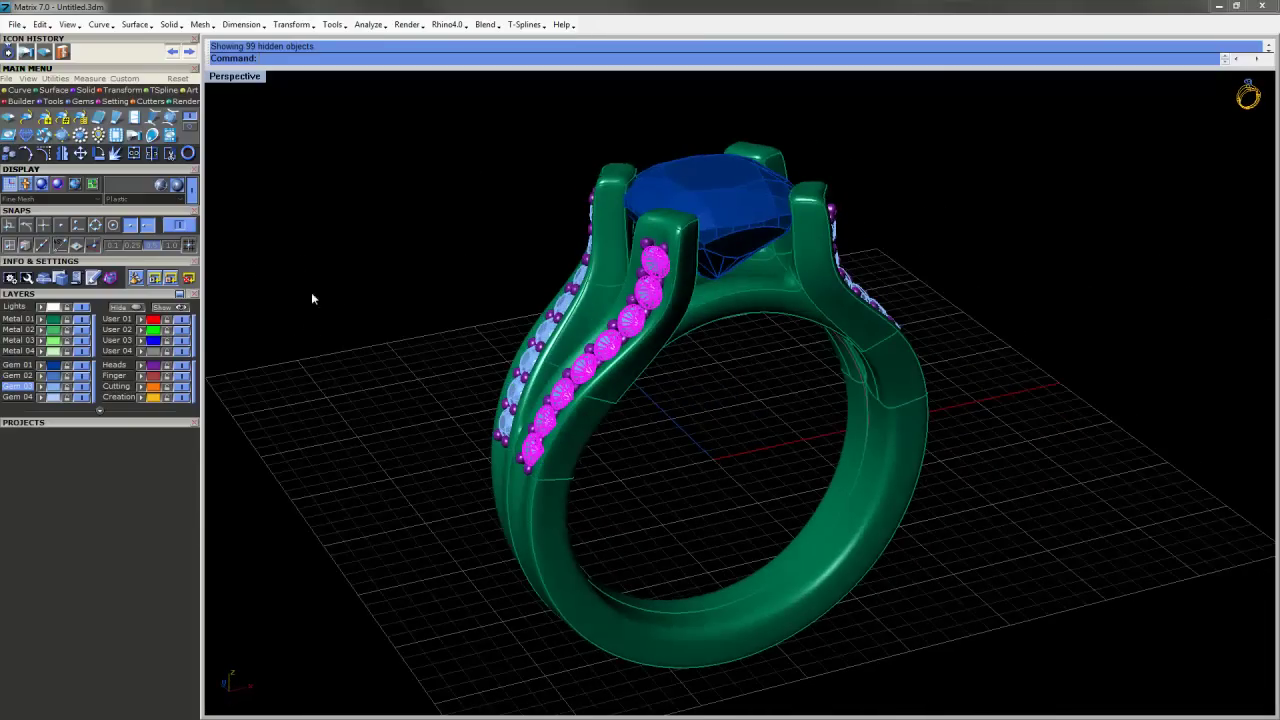
Hide everything except the selected gems and centre the Gem Tools > Cutters folder window.
left_click(125, 310)
right_click_drag(443, 377, 611, 466)
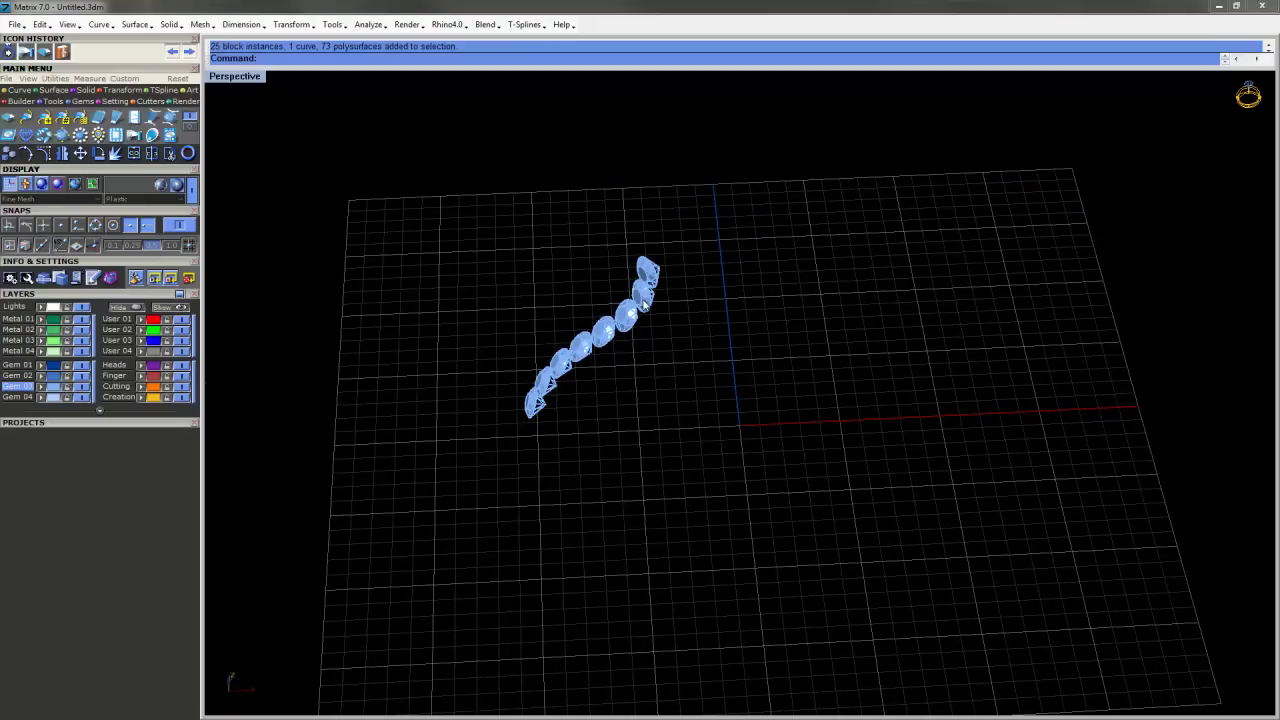
right_click_drag(556, 365, 852, 338)
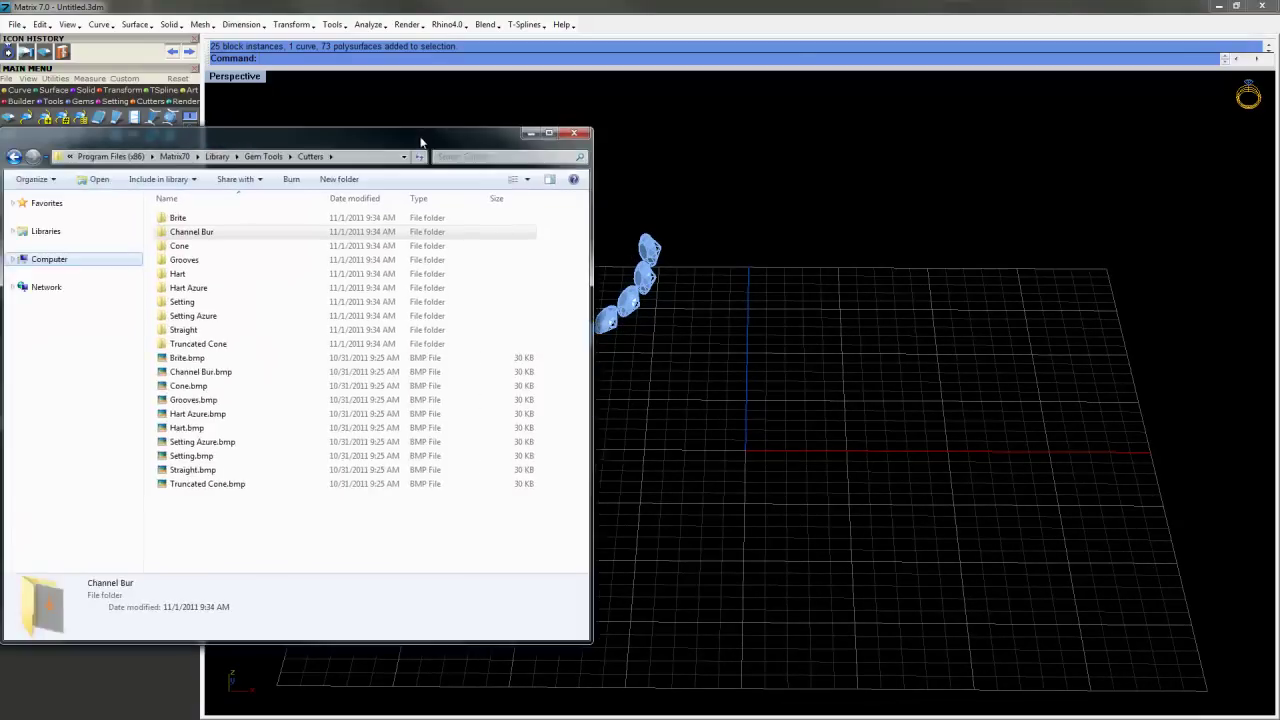
left_click_drag(422, 117, 773, 150)
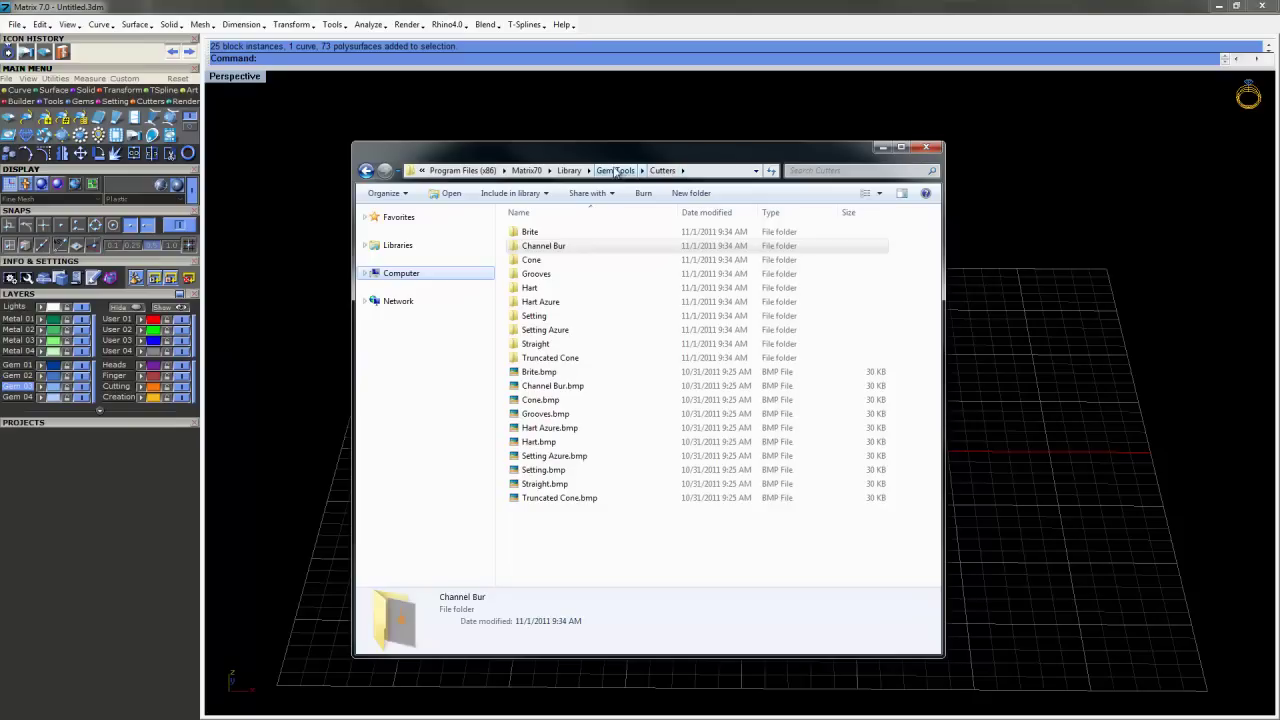
Open the Gem Cutter Library under Cutters and choose the Hart cutter style.
left_click_drag(662, 172, 698, 168)
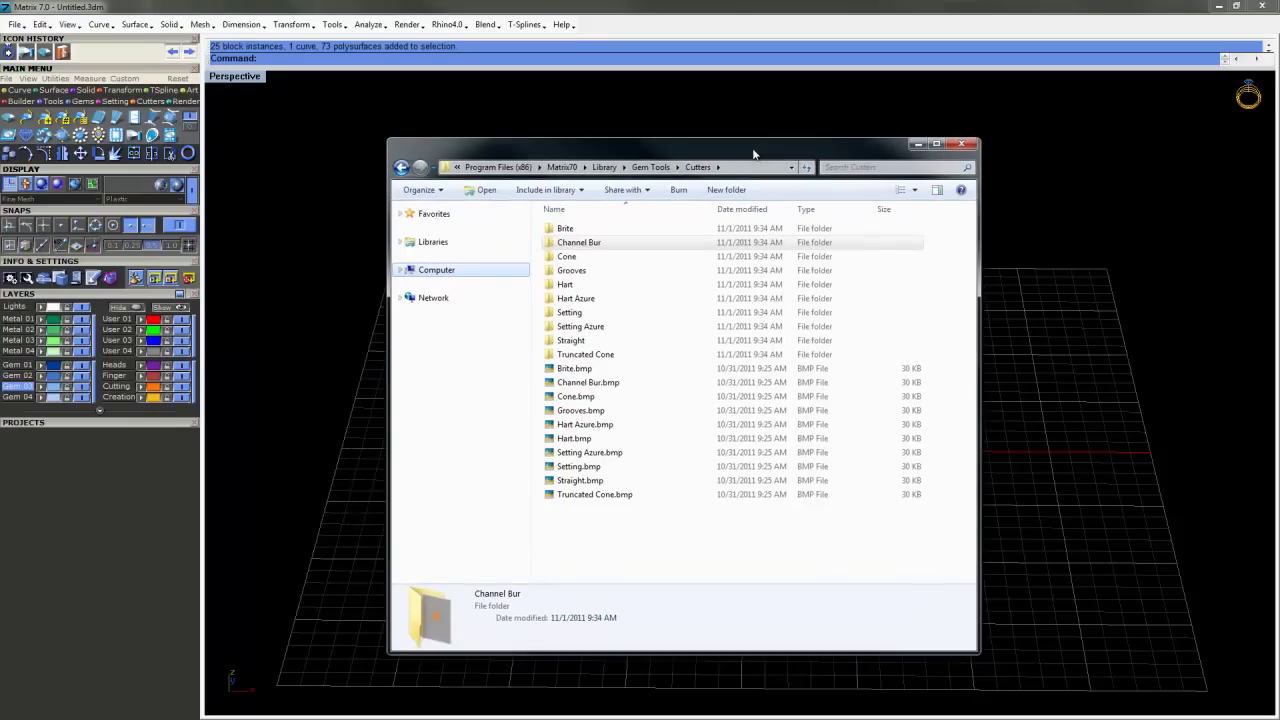
left_click(150, 102)
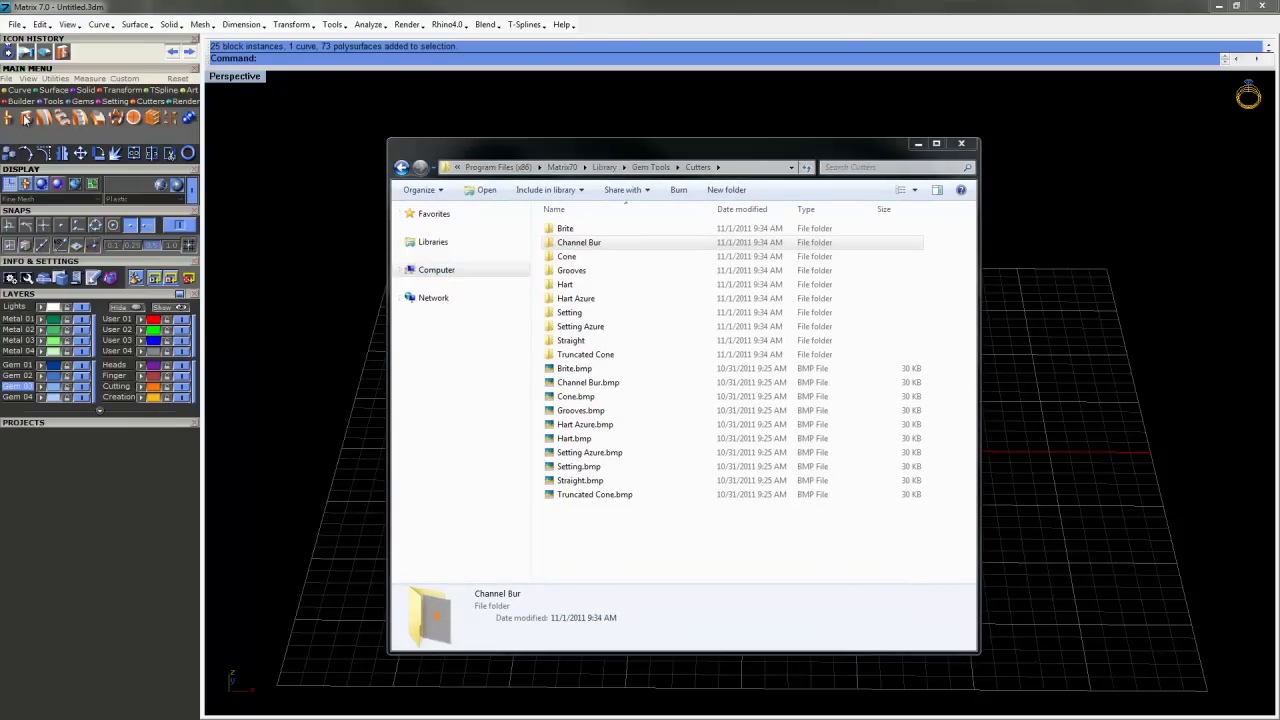
left_click(40, 117)
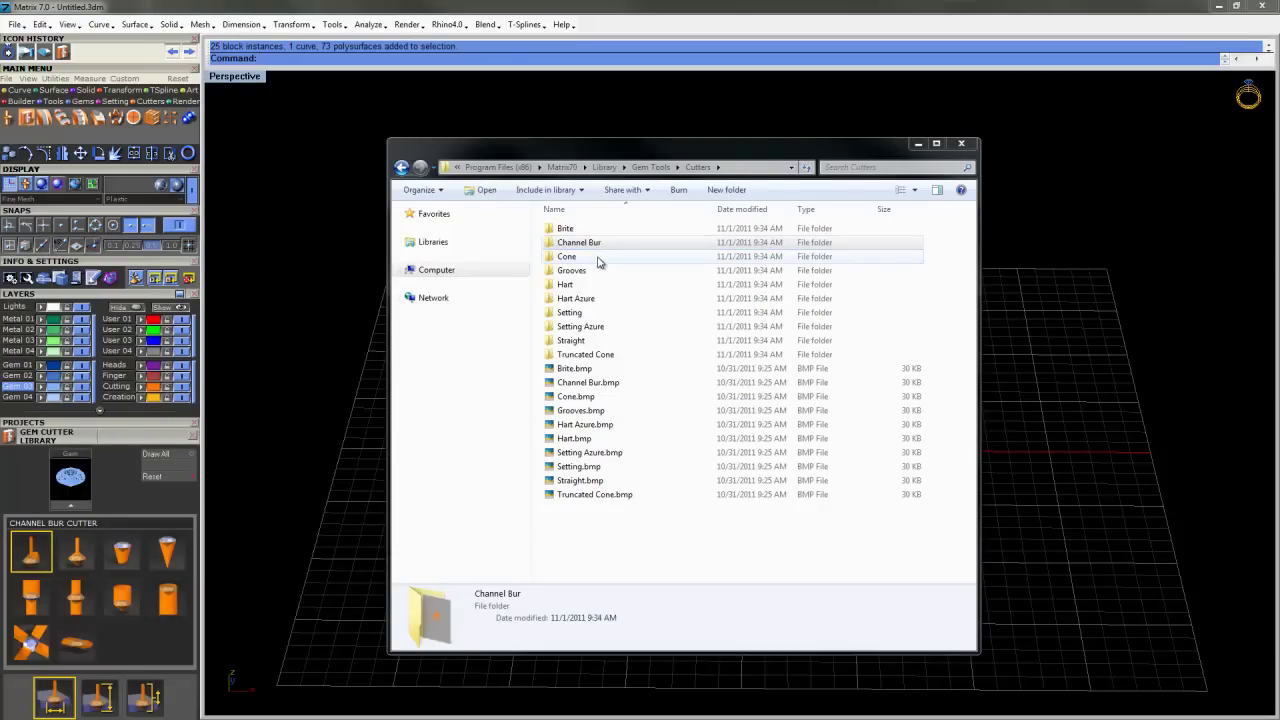
left_click(75, 550)
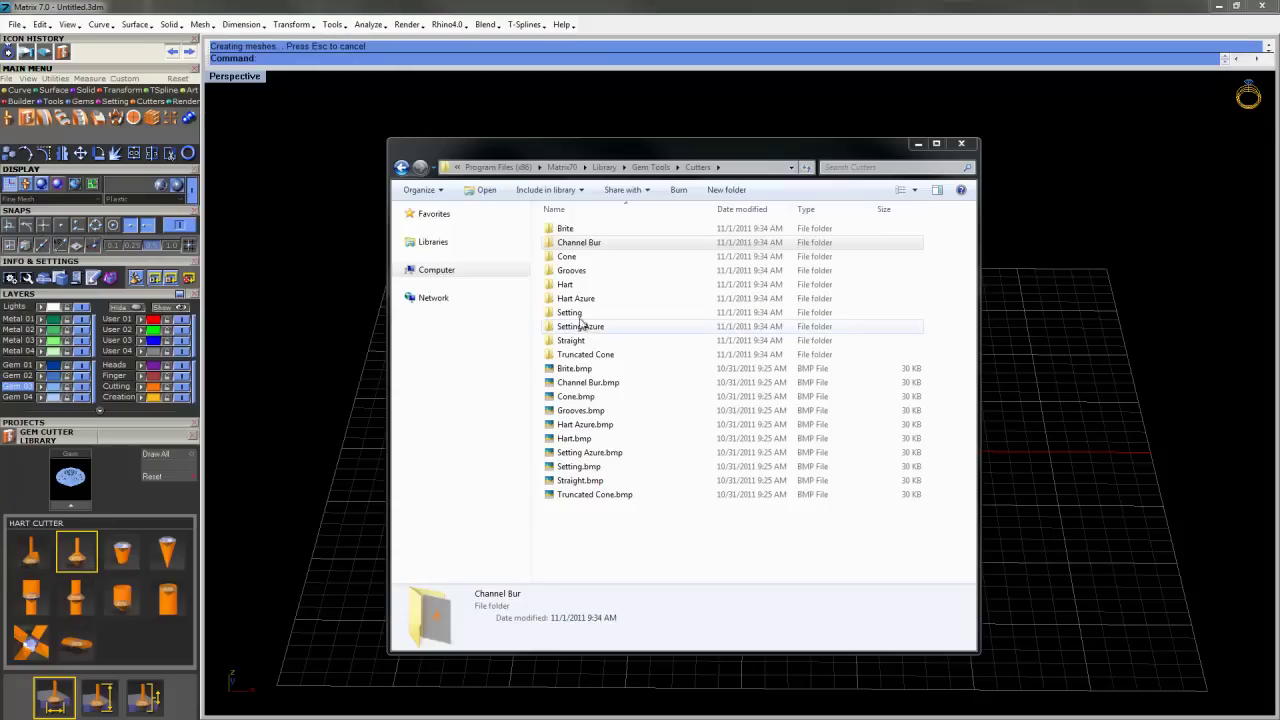
Drag Round.3dm from the Hart cutters folder into the Matrix viewport.
double_click(566, 285)
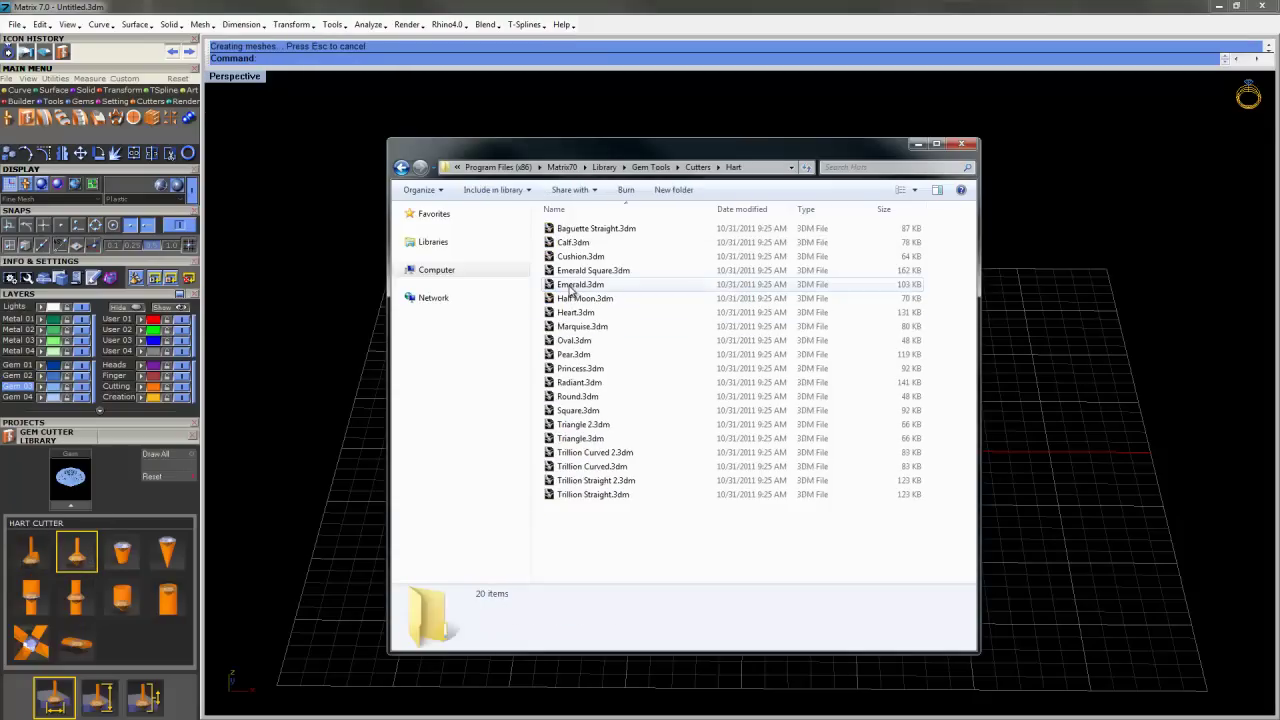
left_click(585, 398)
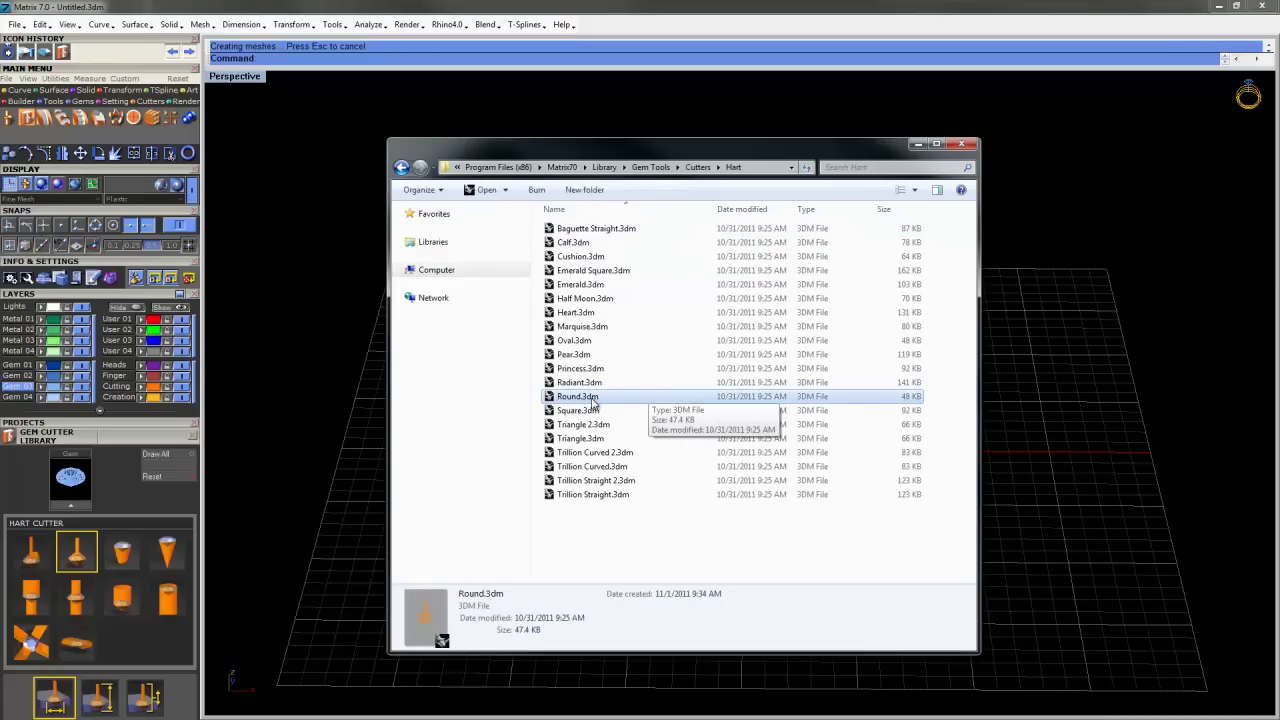
left_click_drag(617, 400, 1147, 420)
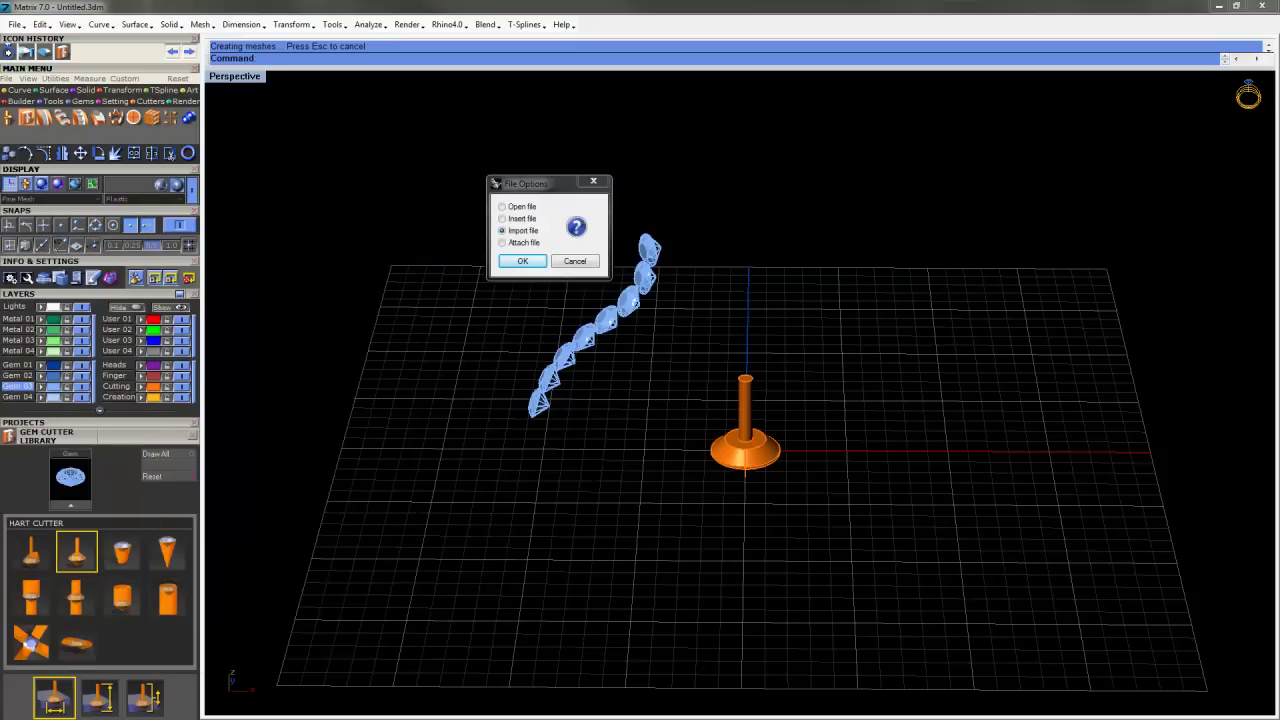
Import Round.3dm as a file and deselect the new cutter.
left_click(524, 262)
right_click_drag(846, 479, 877, 420)
left_click(876, 413)
Orbit around the Hart round cutter and gem row to inspect it from several angles.
right_click_drag(674, 470, 696, 539)
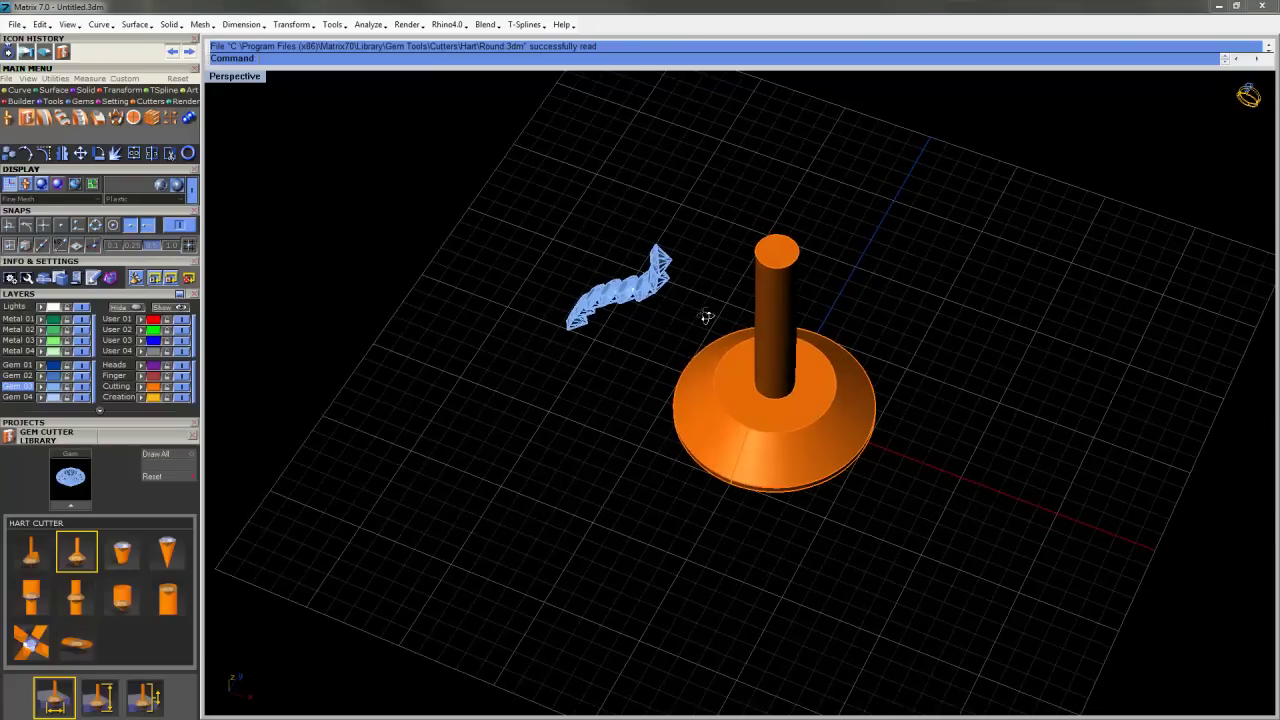
right_click_drag(573, 336, 726, 556)
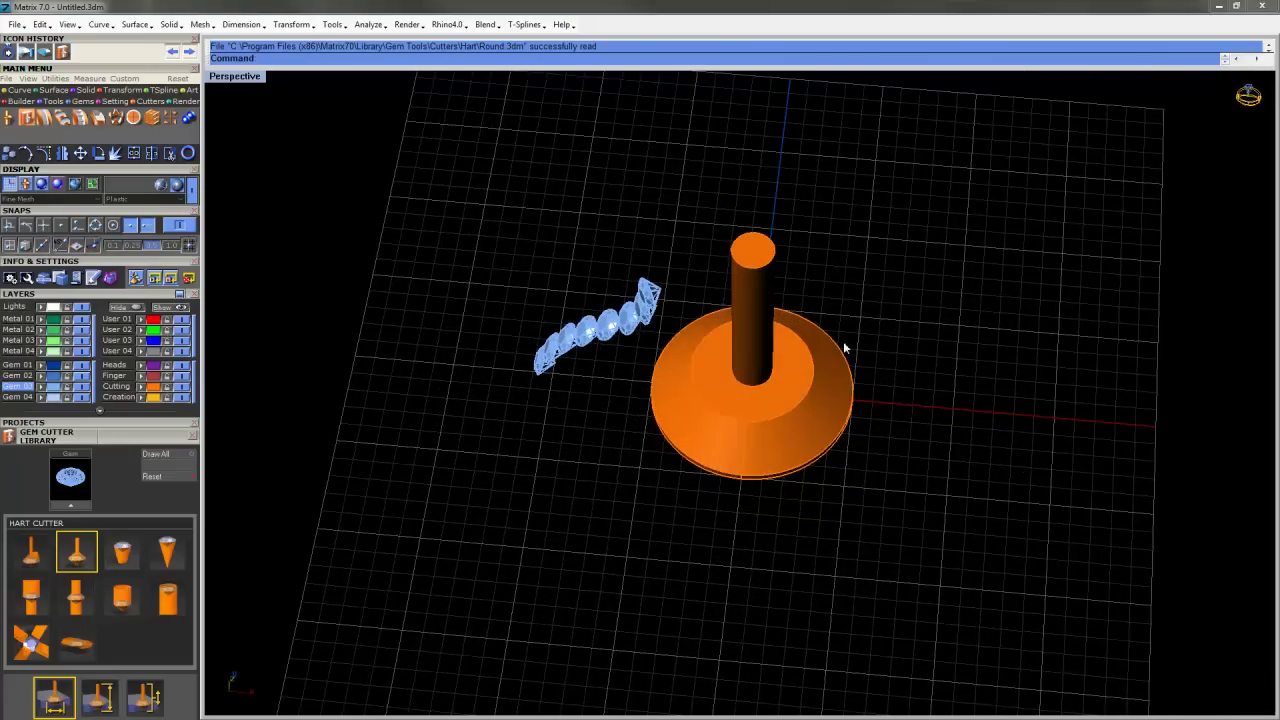
right_click_drag(844, 347, 802, 379)
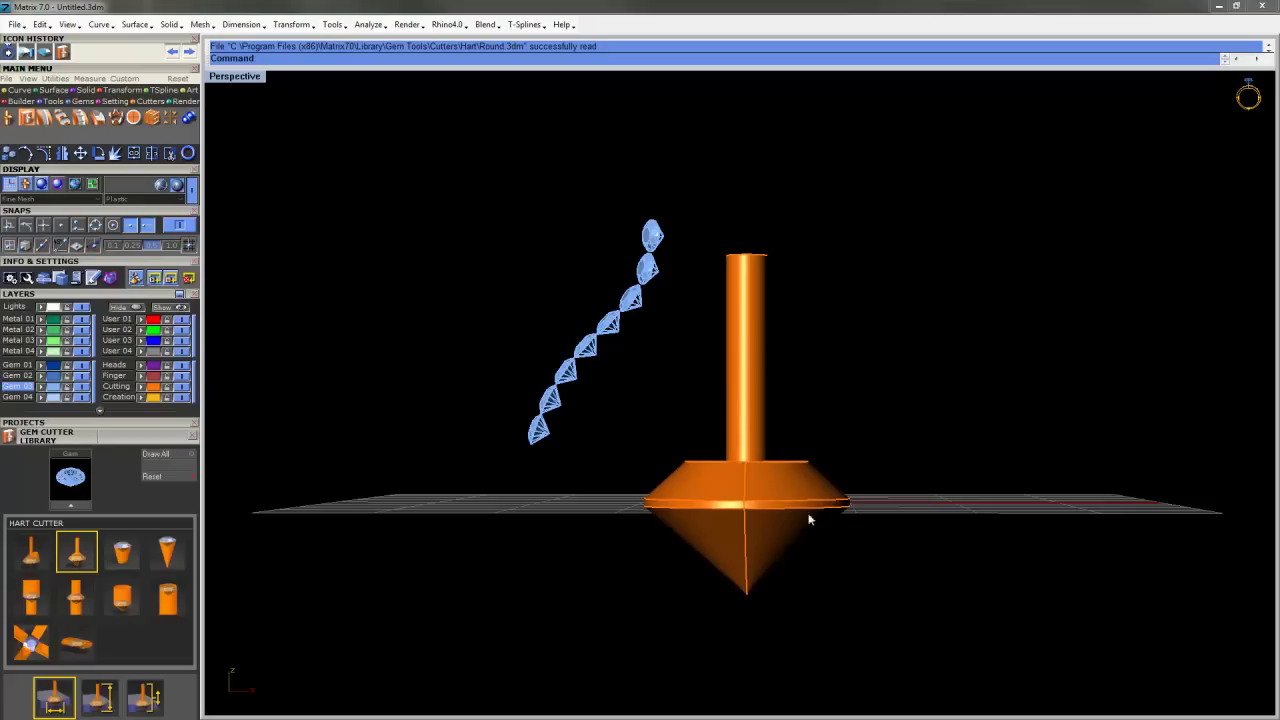
right_click_drag(809, 517, 732, 390)
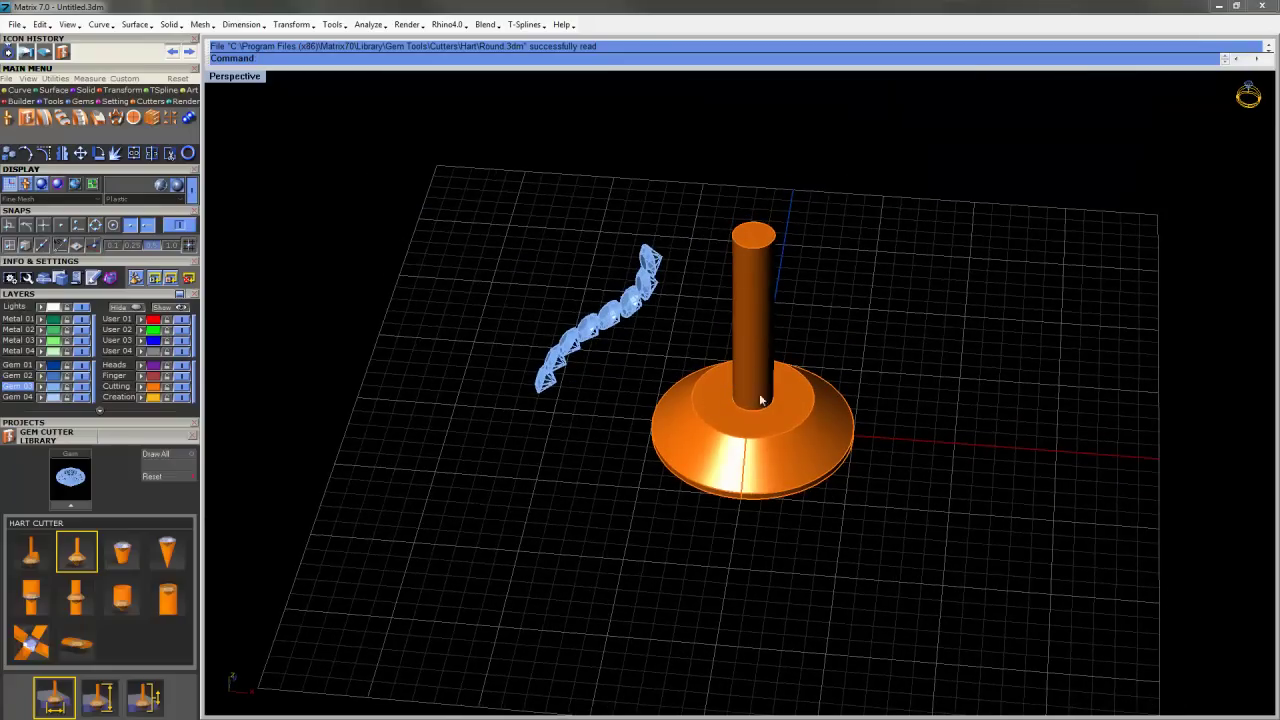
right_click_drag(867, 406, 503, 485)
right_click_drag(659, 298, 772, 462)
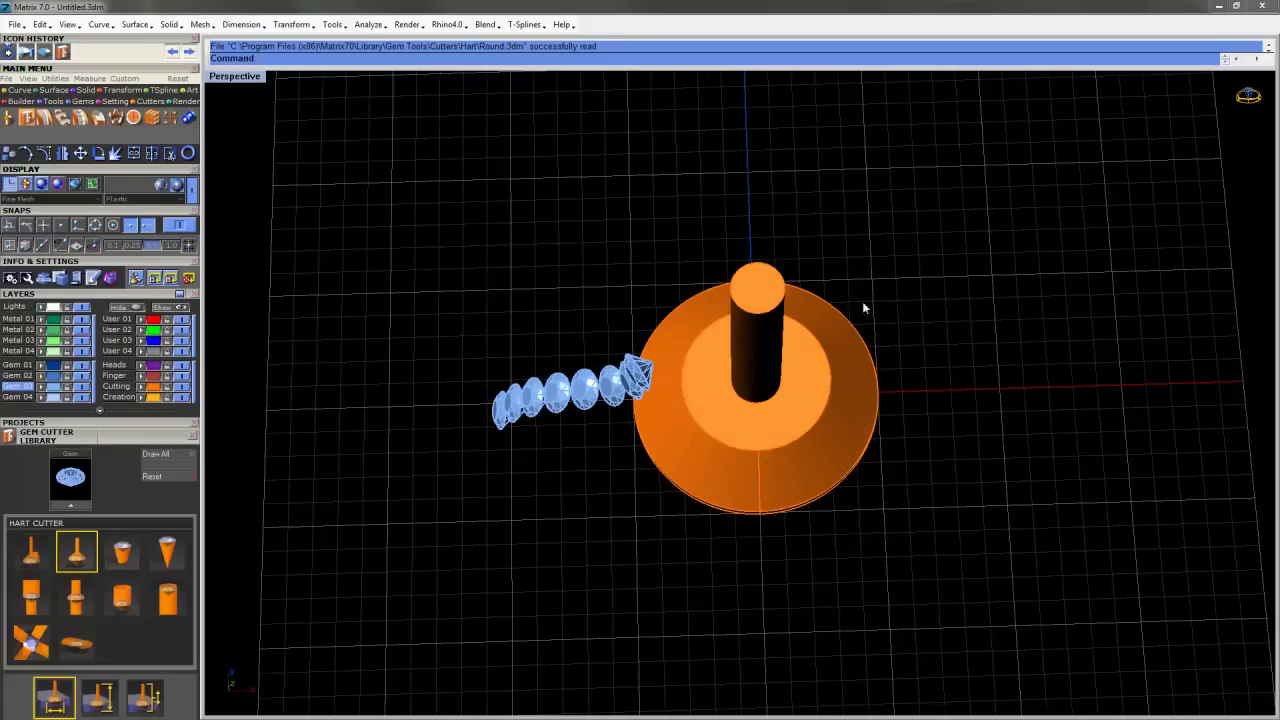
right_click_drag(687, 377, 690, 330)
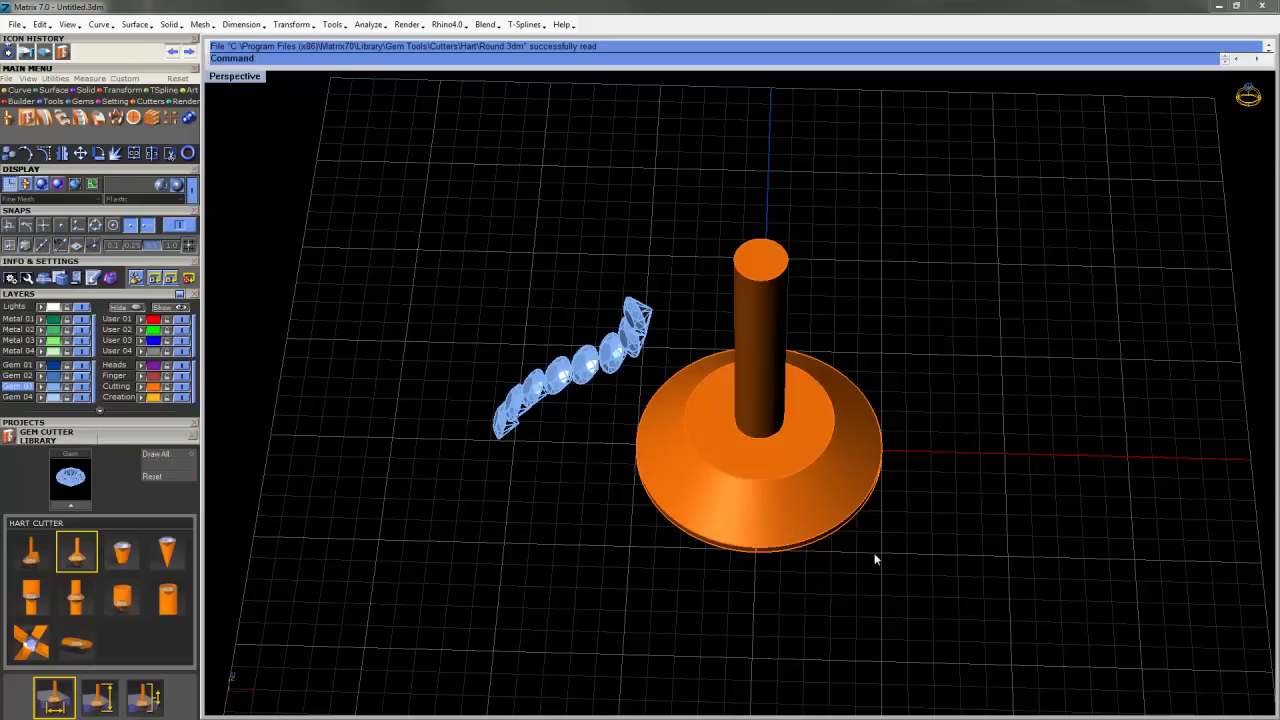
right_click_drag(815, 590, 851, 440)
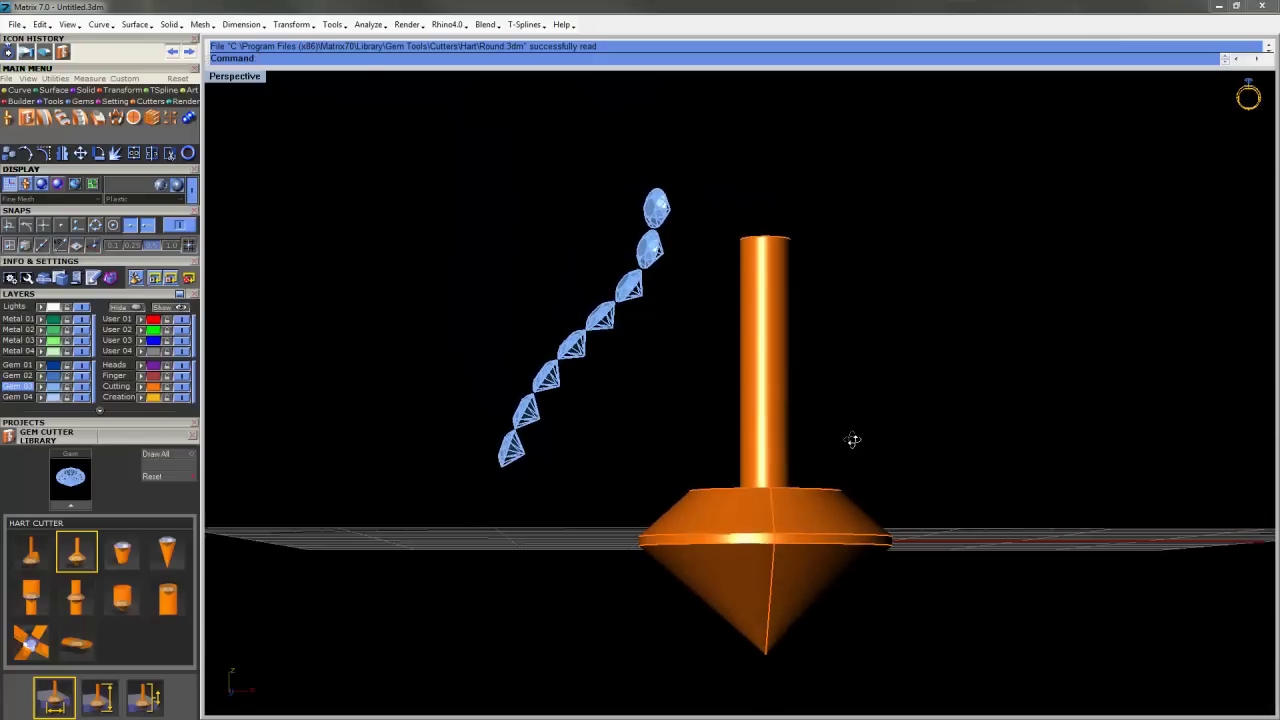
Delete the small inner object nested inside the cutter using the enlarged Through Finger view.
double_click(237, 77)
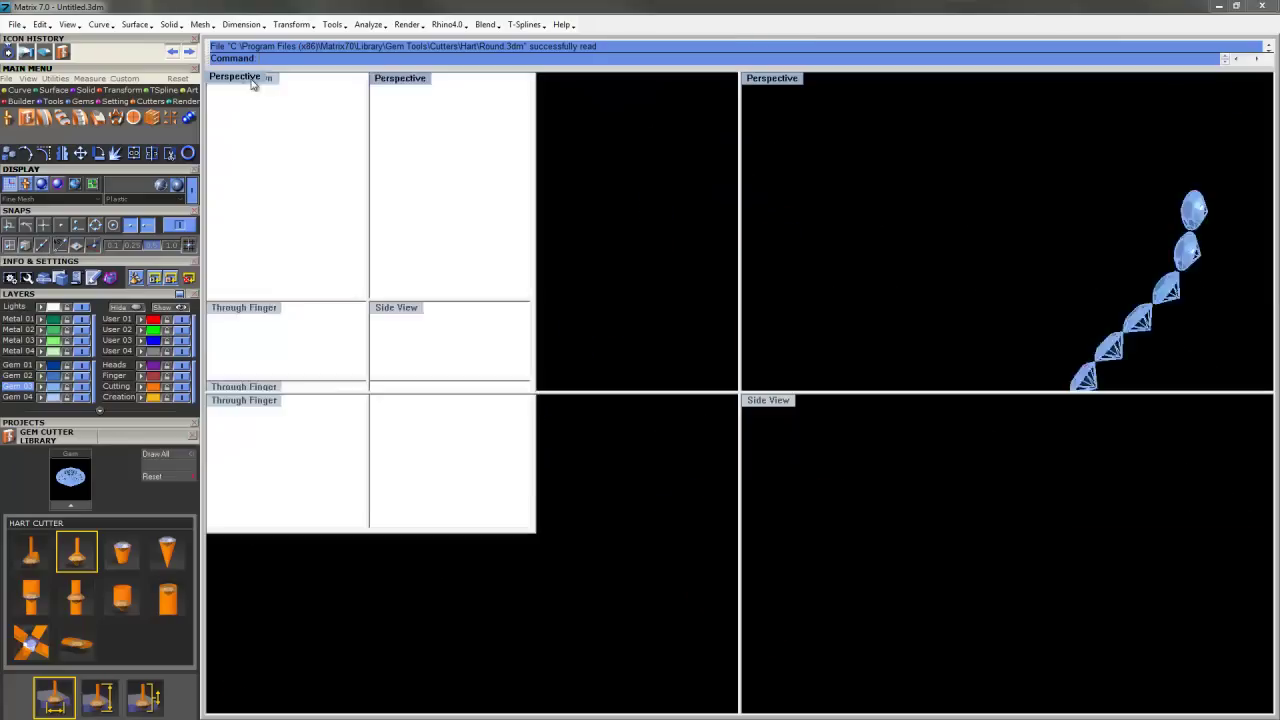
double_click(266, 400)
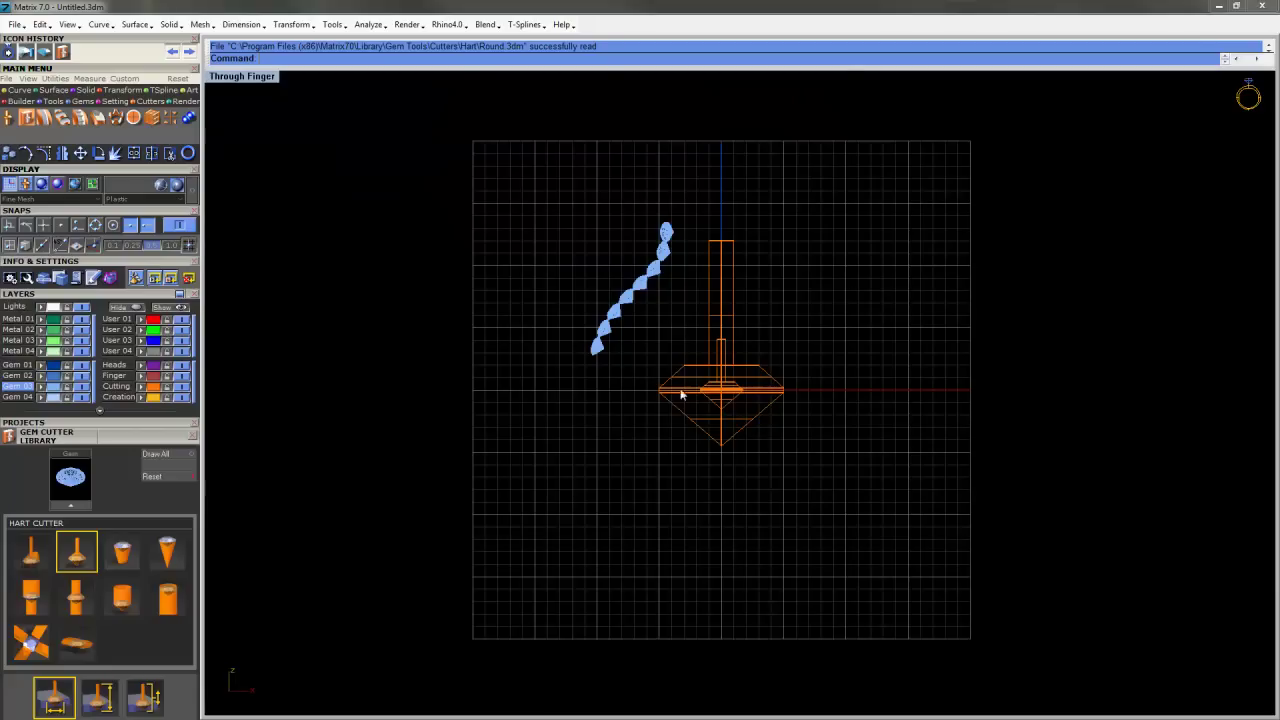
scroll(712, 393, "up", 5)
scroll(712, 393, "up", 2)
left_click(706, 370)
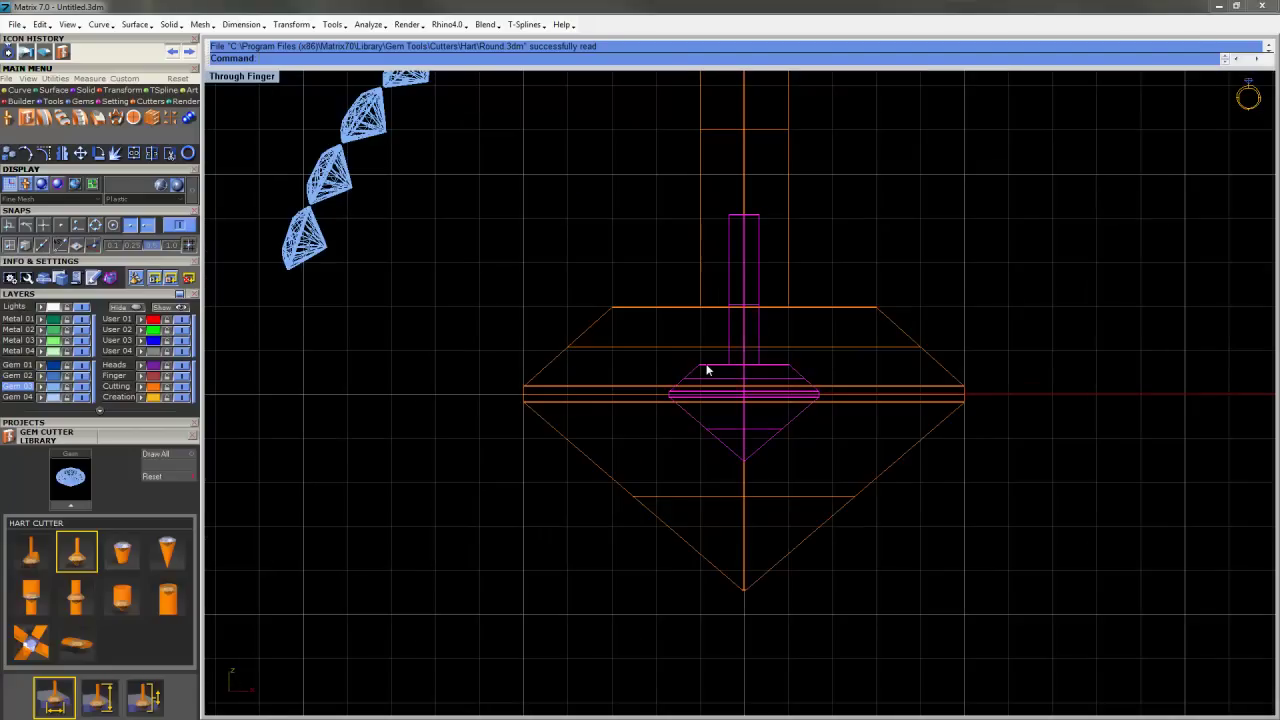
key("Delete")
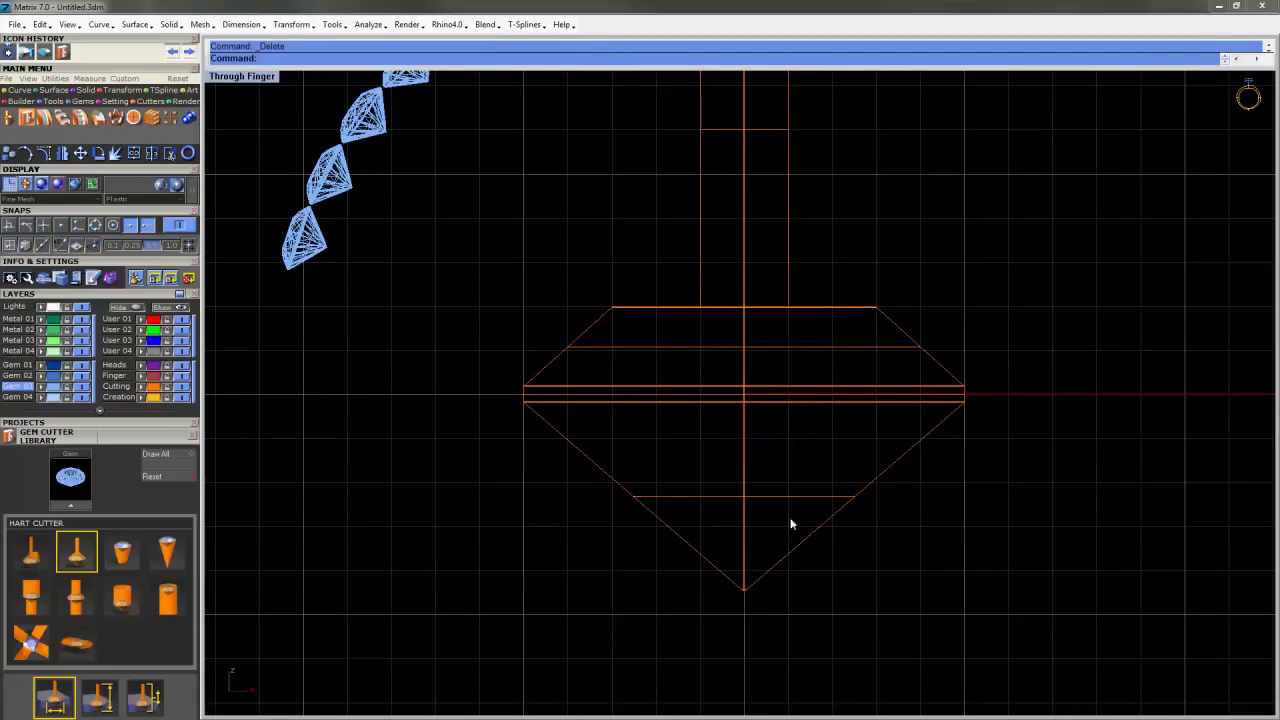
right_click_drag(790, 523, 772, 410)
scroll(808, 468, "down", 2)
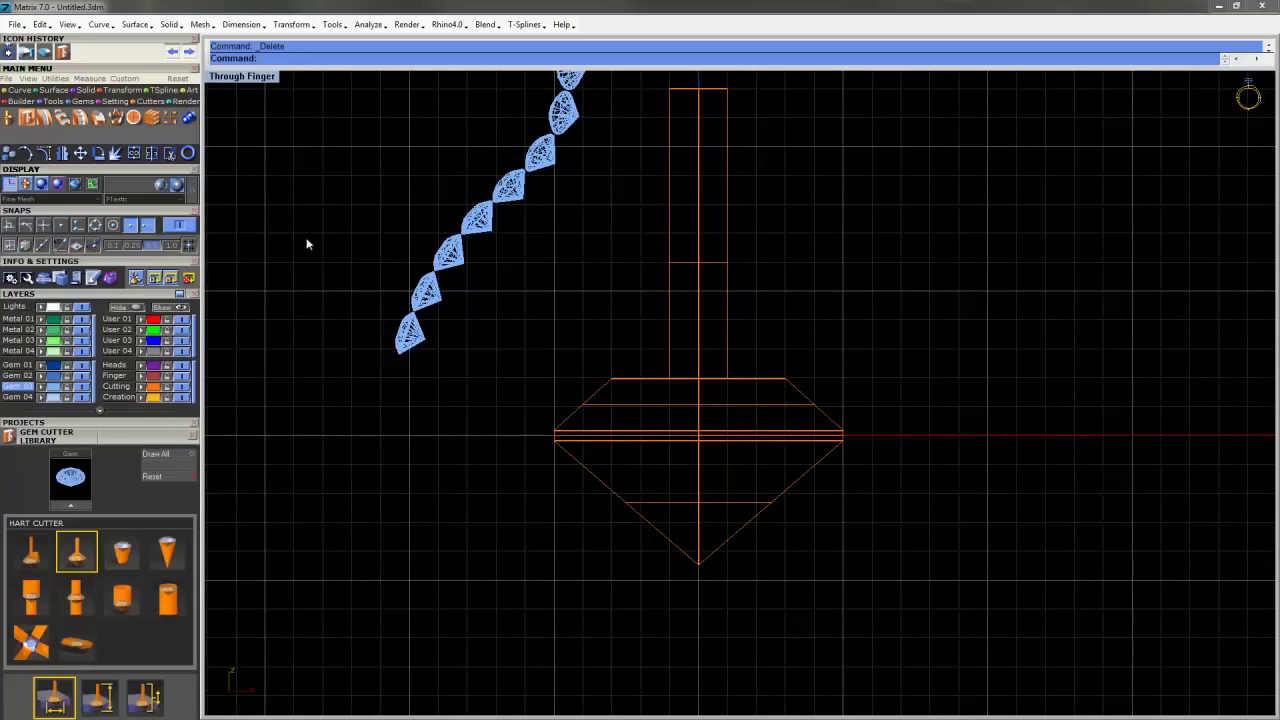
Return to a full-size Perspective view and orbit to a side view of cutter and gems.
double_click(268, 80)
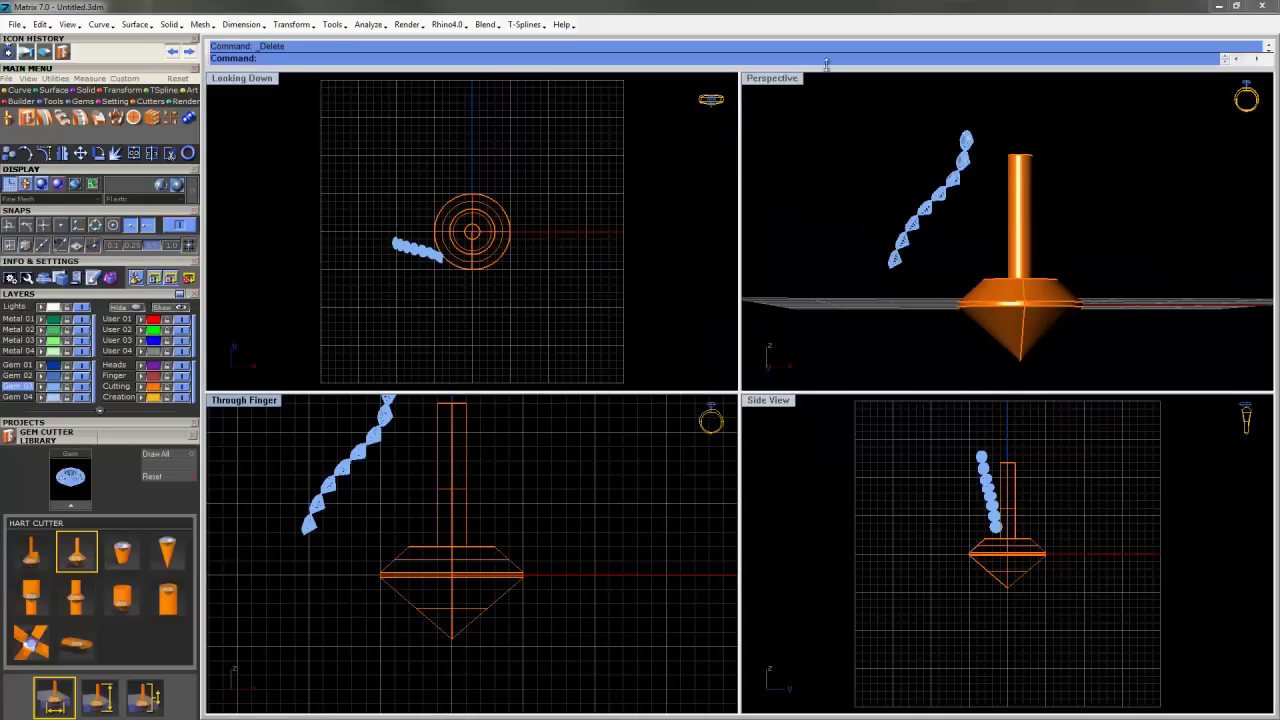
double_click(769, 79)
right_click_drag(846, 351, 785, 633)
scroll(785, 633, "up", 6)
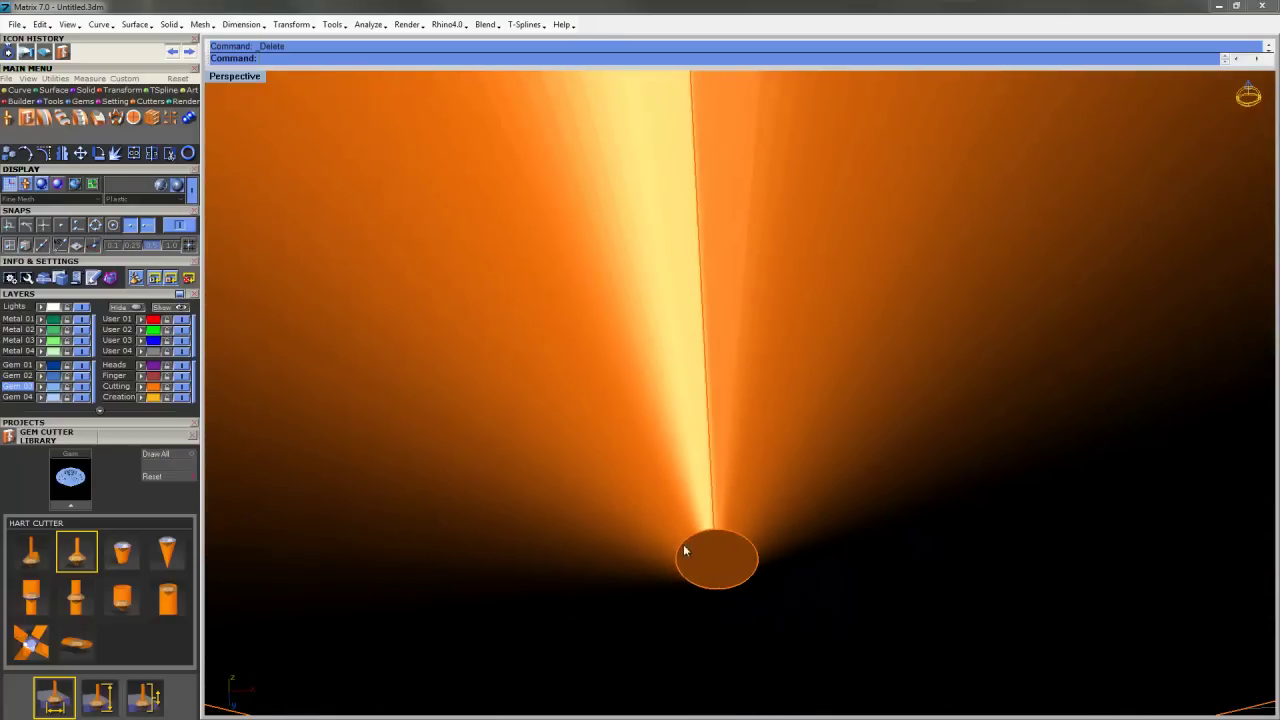
scroll(708, 495, "down", 6)
right_click_drag(709, 491, 690, 535)
Extract the cutter's pointed cone surface with ExtractSrf and delete it.
left_click(86, 90)
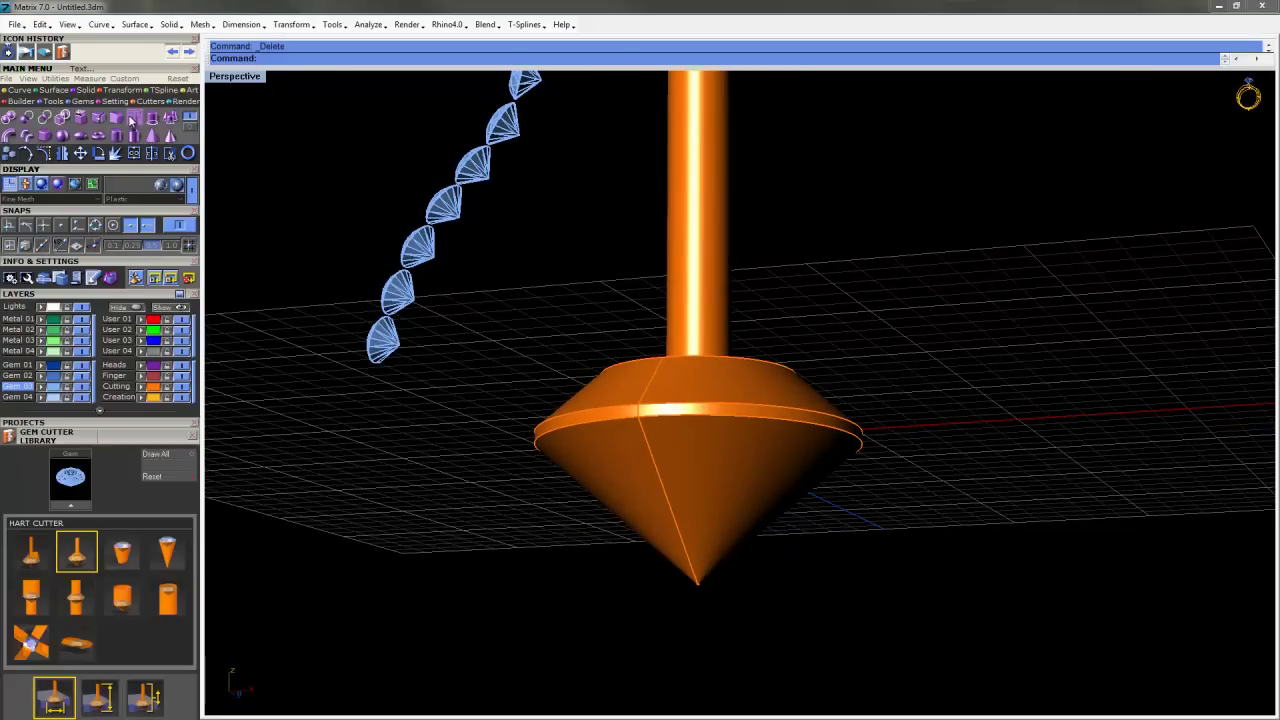
left_click(99, 117)
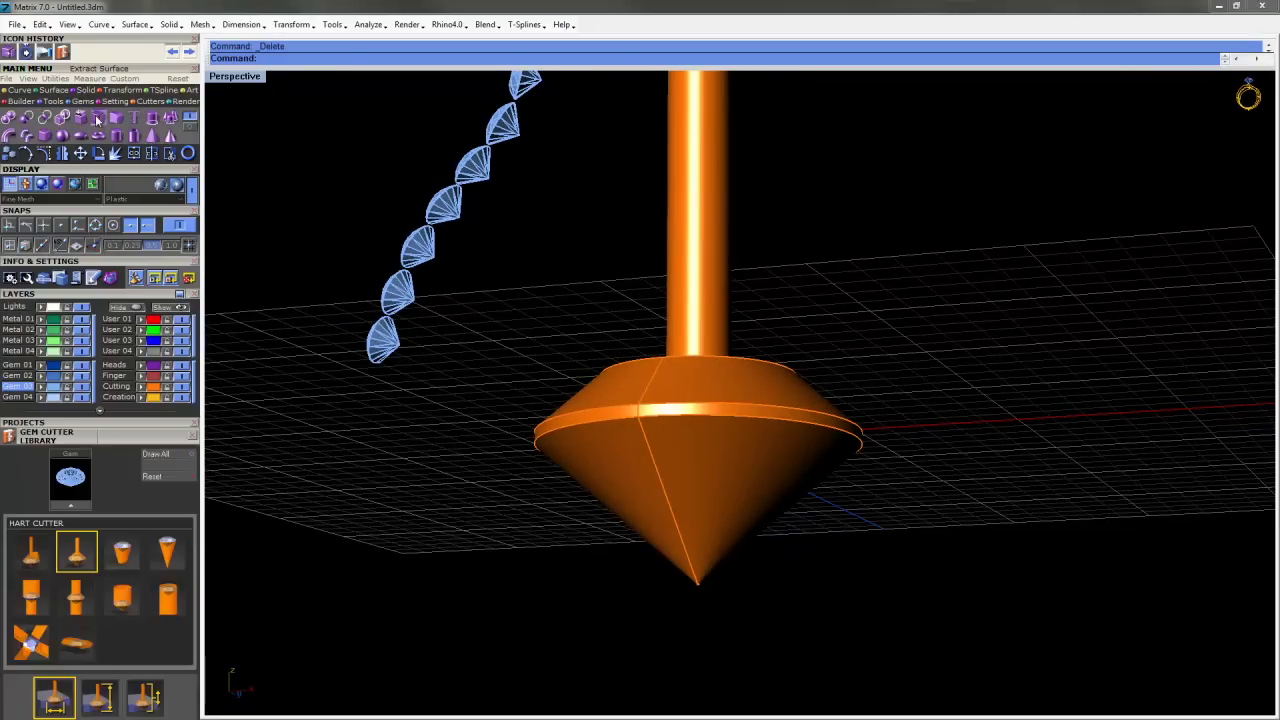
left_click(731, 497)
right_click_drag(731, 497, 857, 577)
key("Return")
key("Delete")
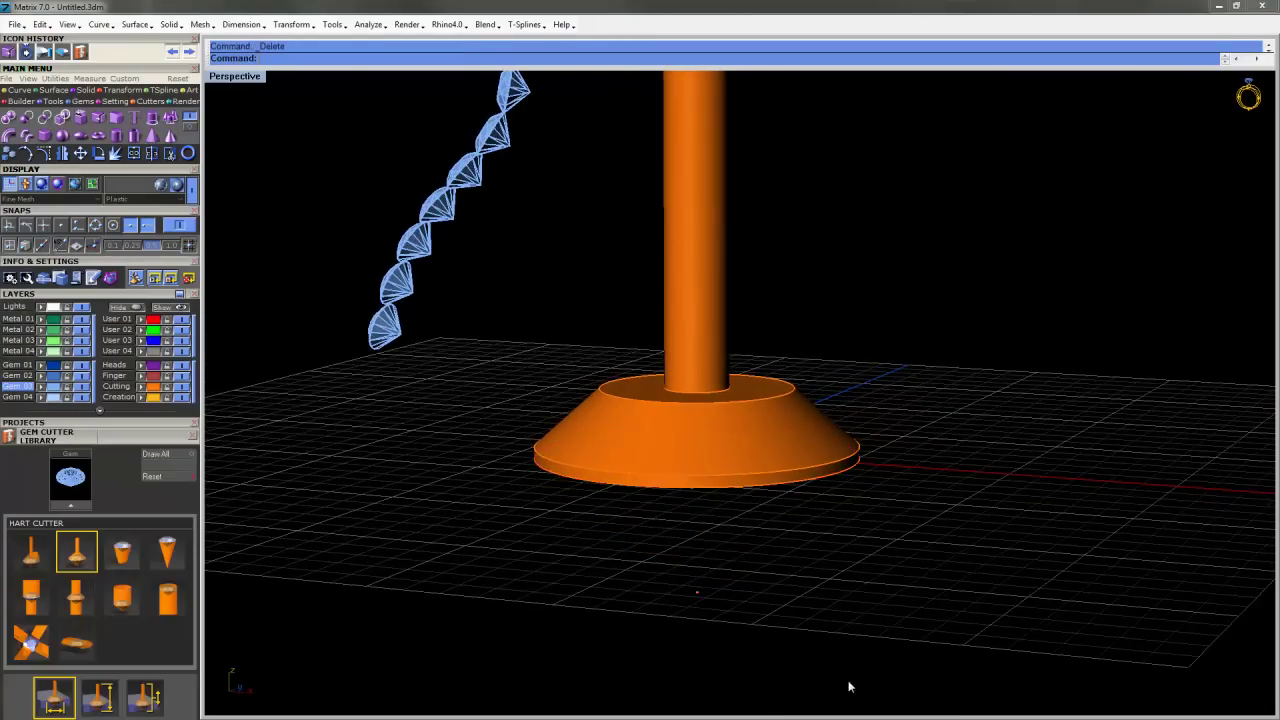
scroll(848, 686, "up", 10)
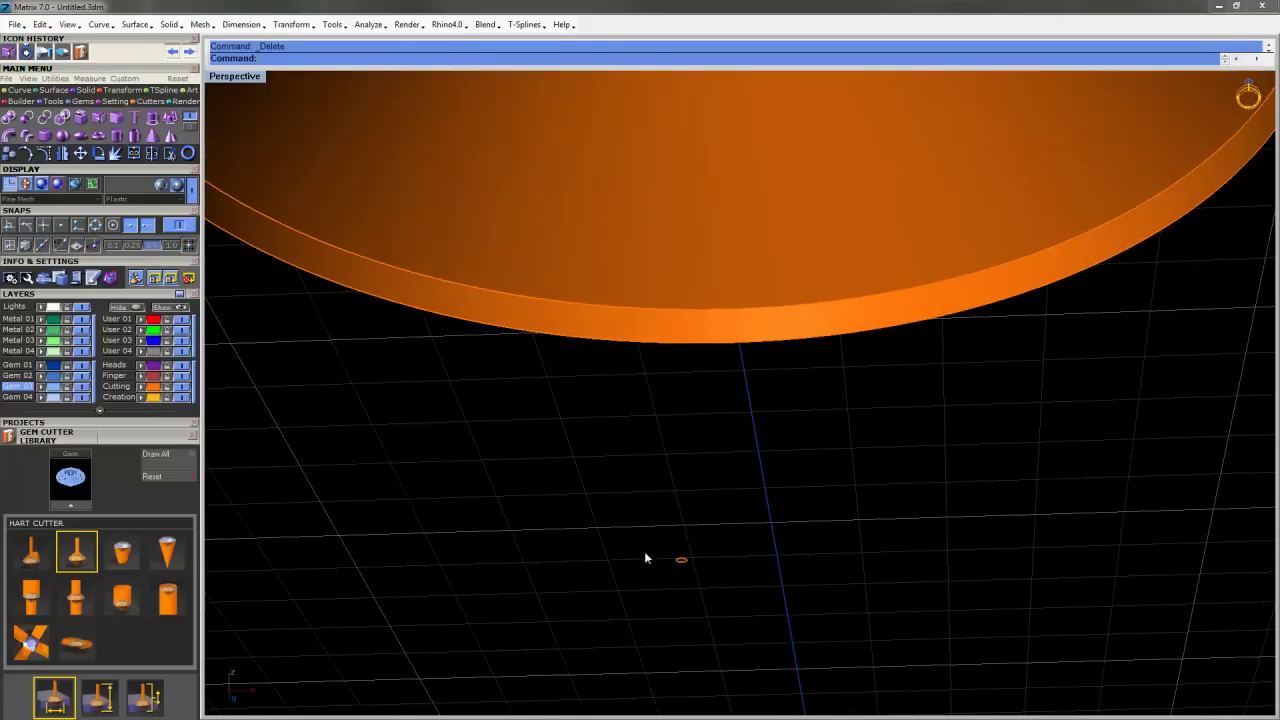
scroll(686, 571, "down", 5)
right_click_drag(611, 246, 571, 466)
scroll(560, 429, "down", 3)
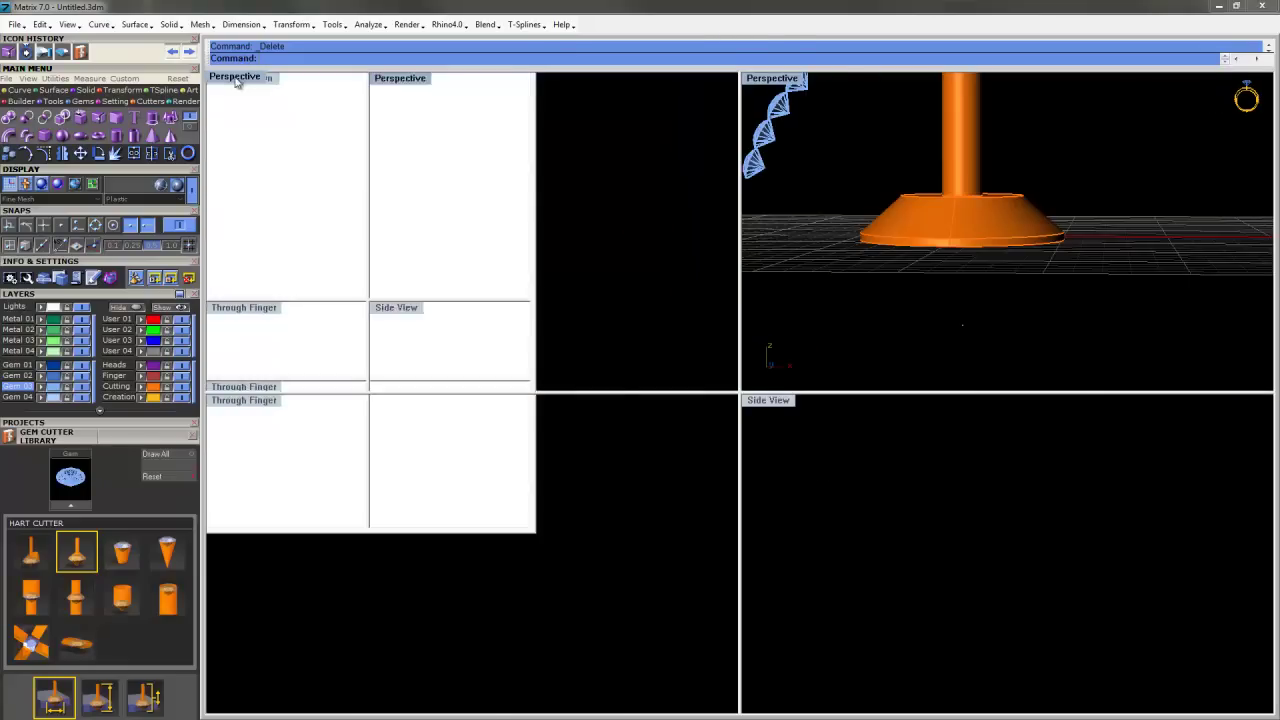
Enlarge the Through Finger view on the cutter base and turn on Quad snap.
double_click(238, 78)
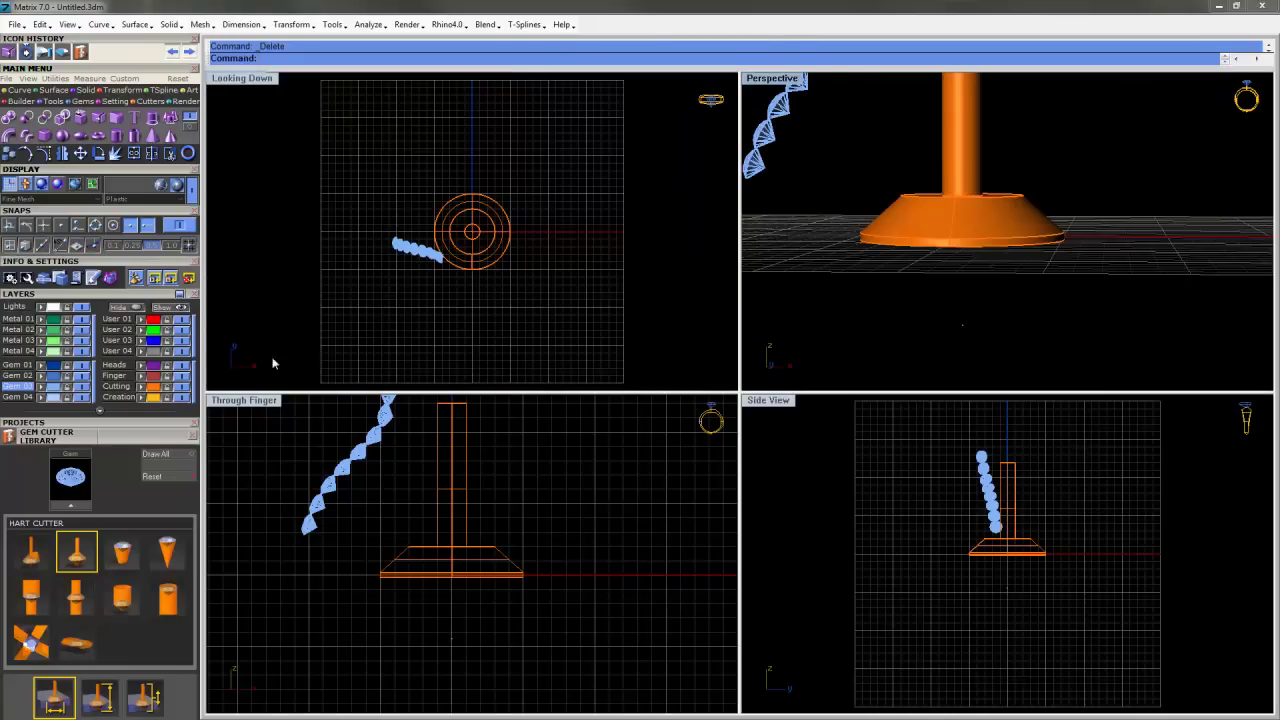
double_click(238, 400)
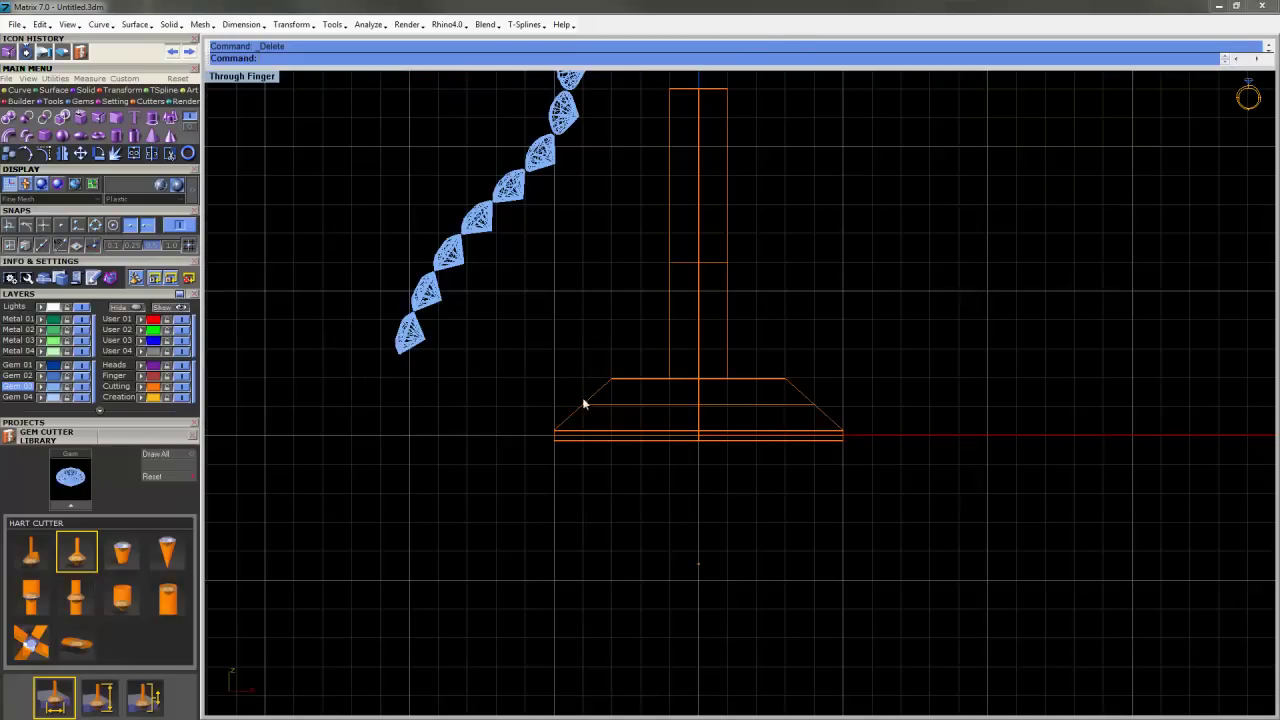
scroll(586, 400, "up", 4)
right_click_drag(575, 390, 571, 335)
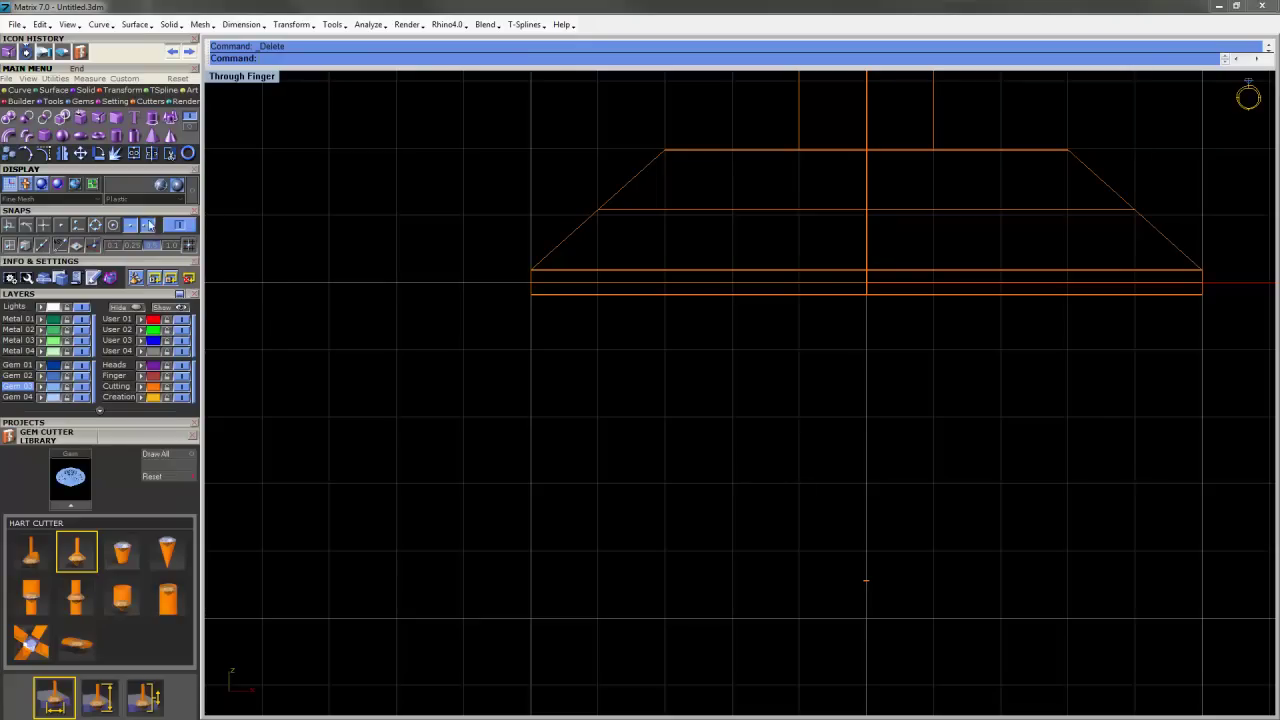
left_click(95, 225)
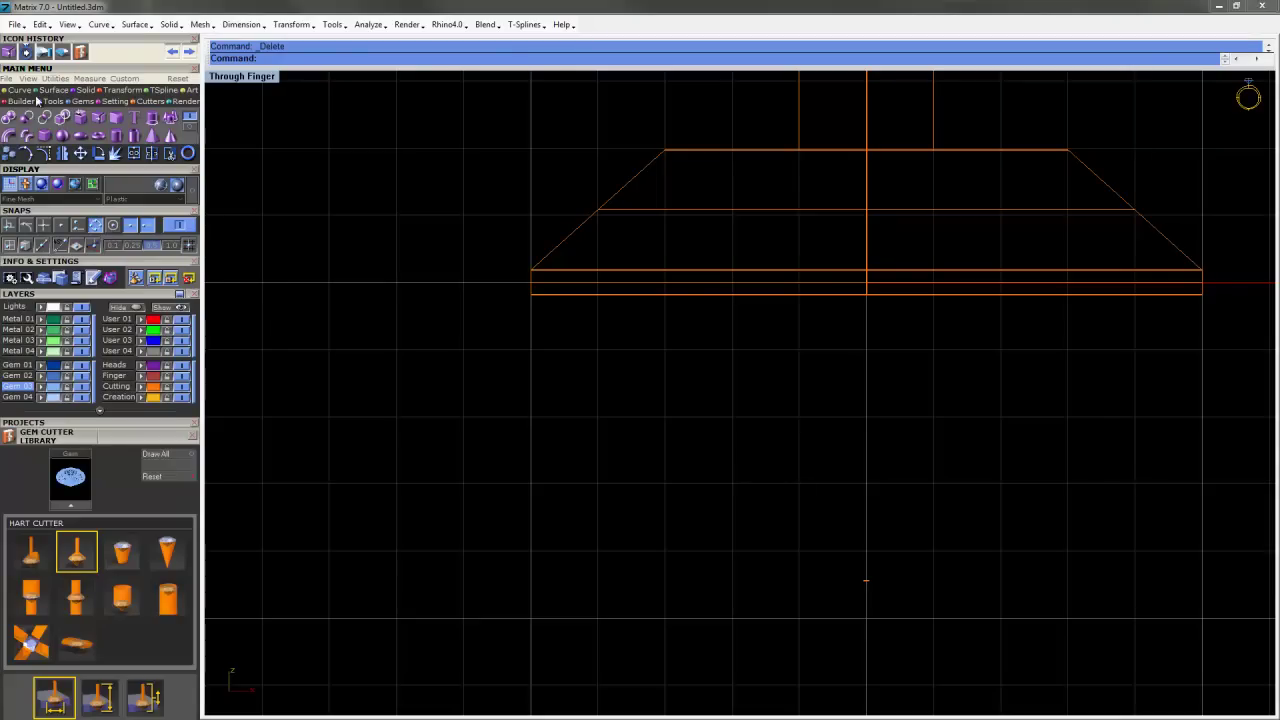
Draw an arc from the base's outer edge down to a point below its centre.
left_click(18, 90)
left_click(153, 118)
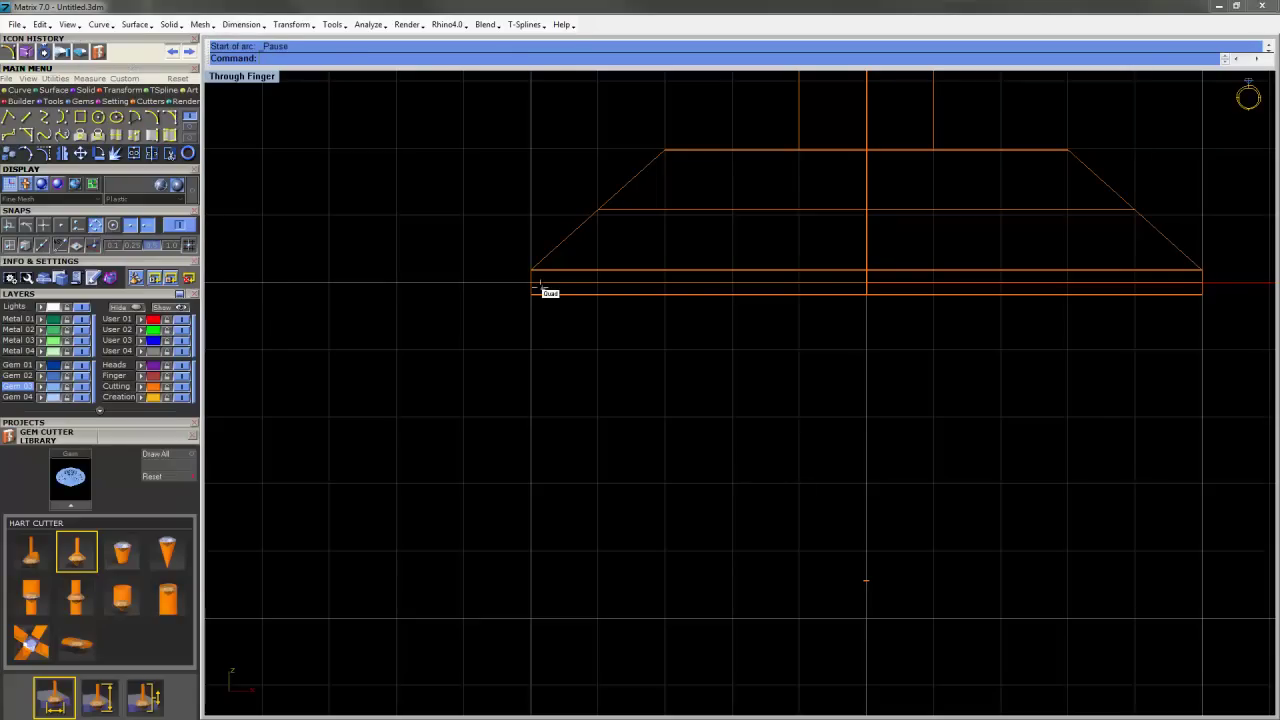
left_click(530, 291)
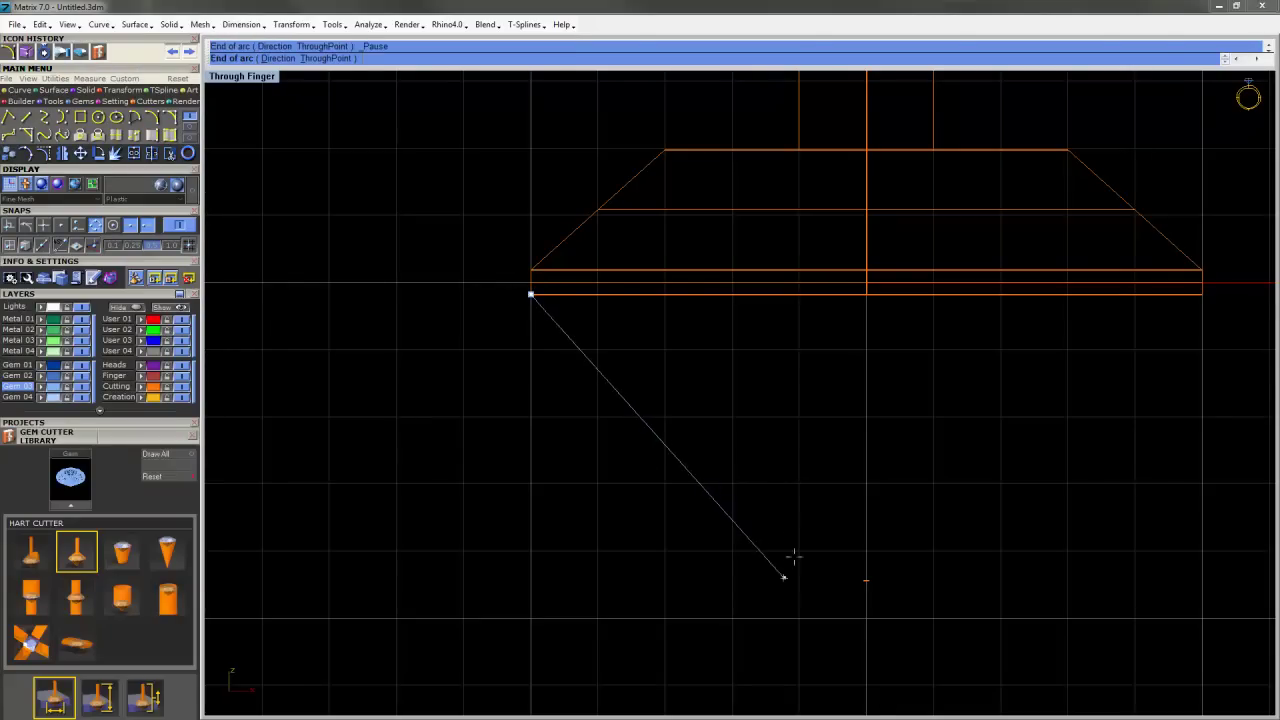
right_click_drag(786, 577, 780, 491)
scroll(820, 484, "up", 2)
scroll(826, 484, "up", 3)
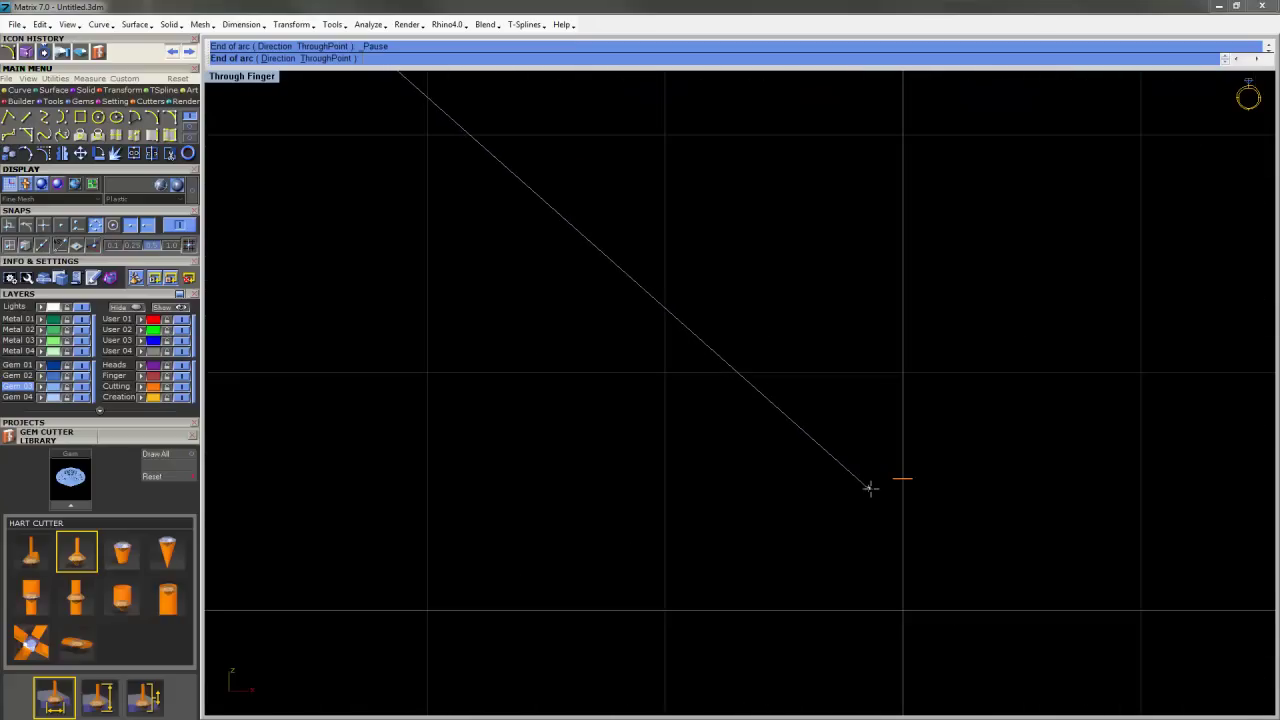
left_click(891, 478)
scroll(887, 482, "down", 4)
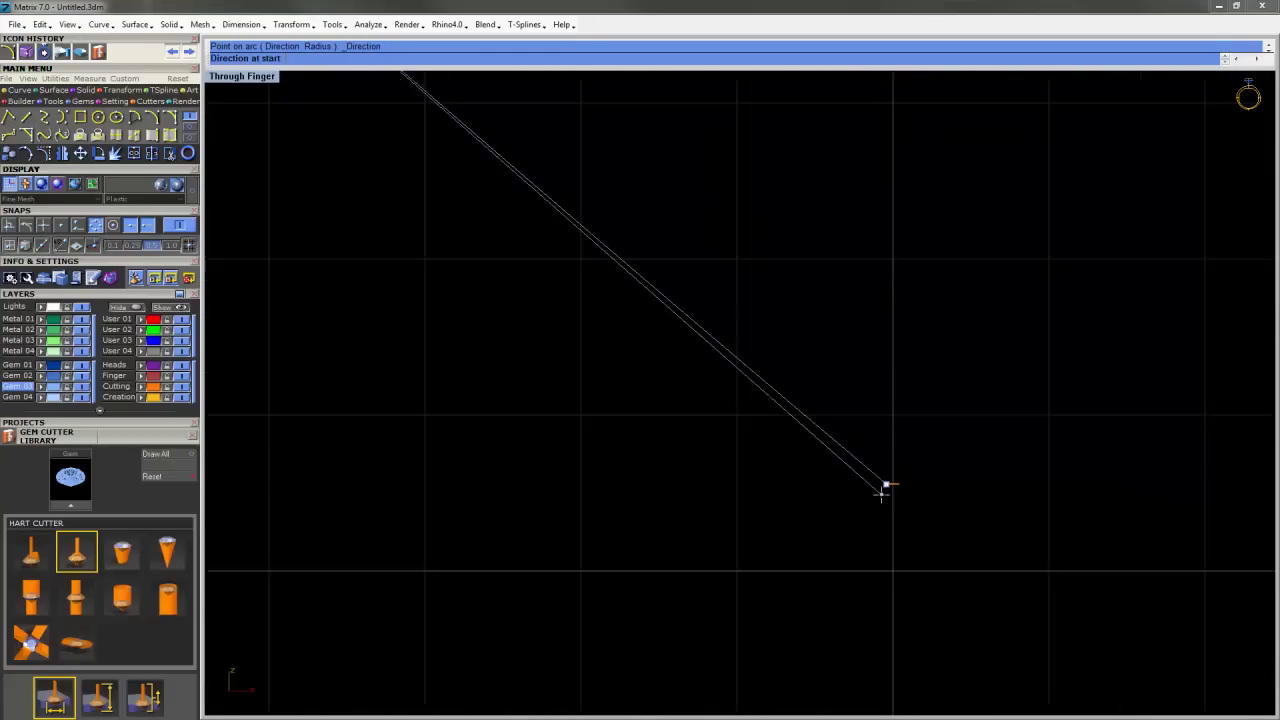
scroll(862, 478, "up", 2)
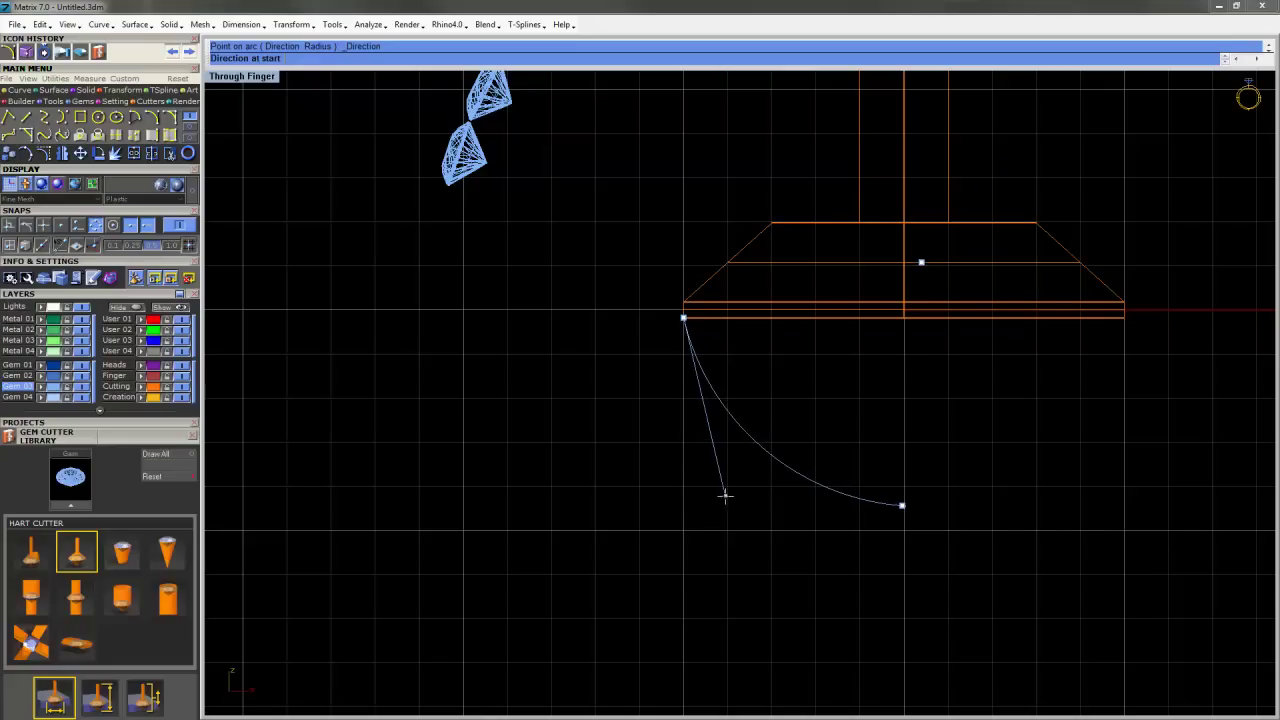
left_click(725, 496)
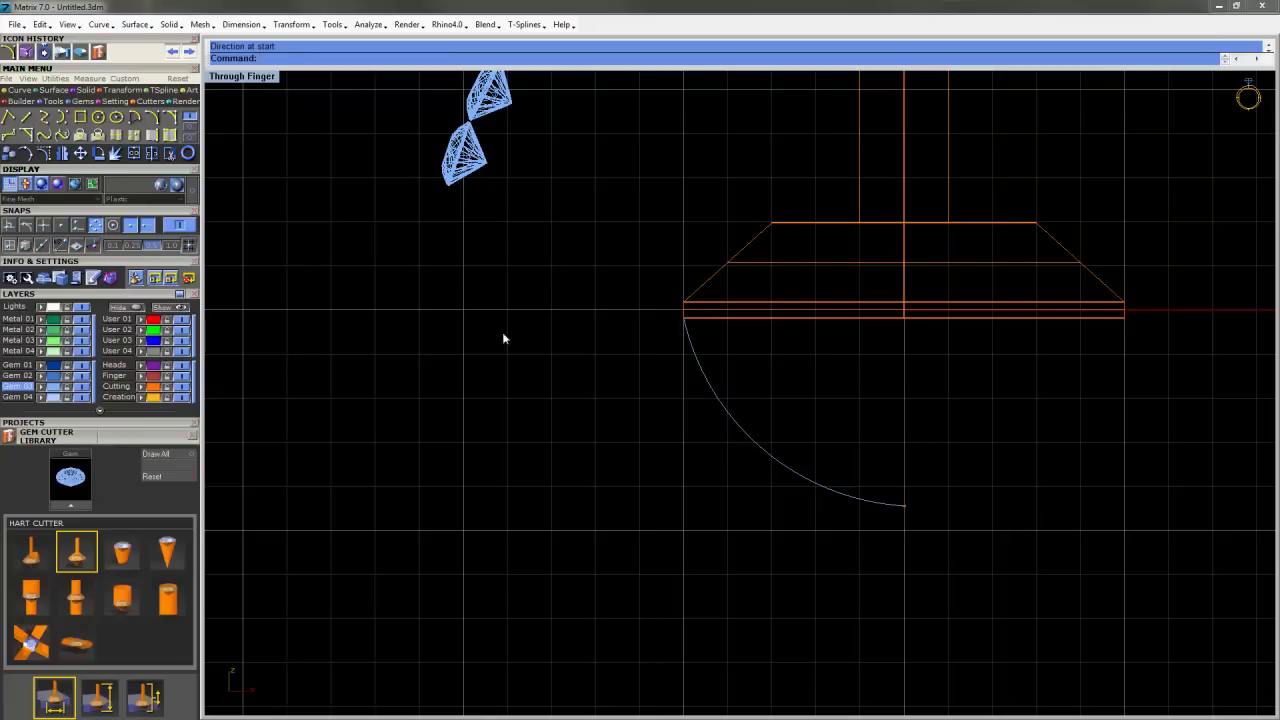
Select the arc and make Cutting the current layer.
left_click(701, 390)
left_click(122, 397)
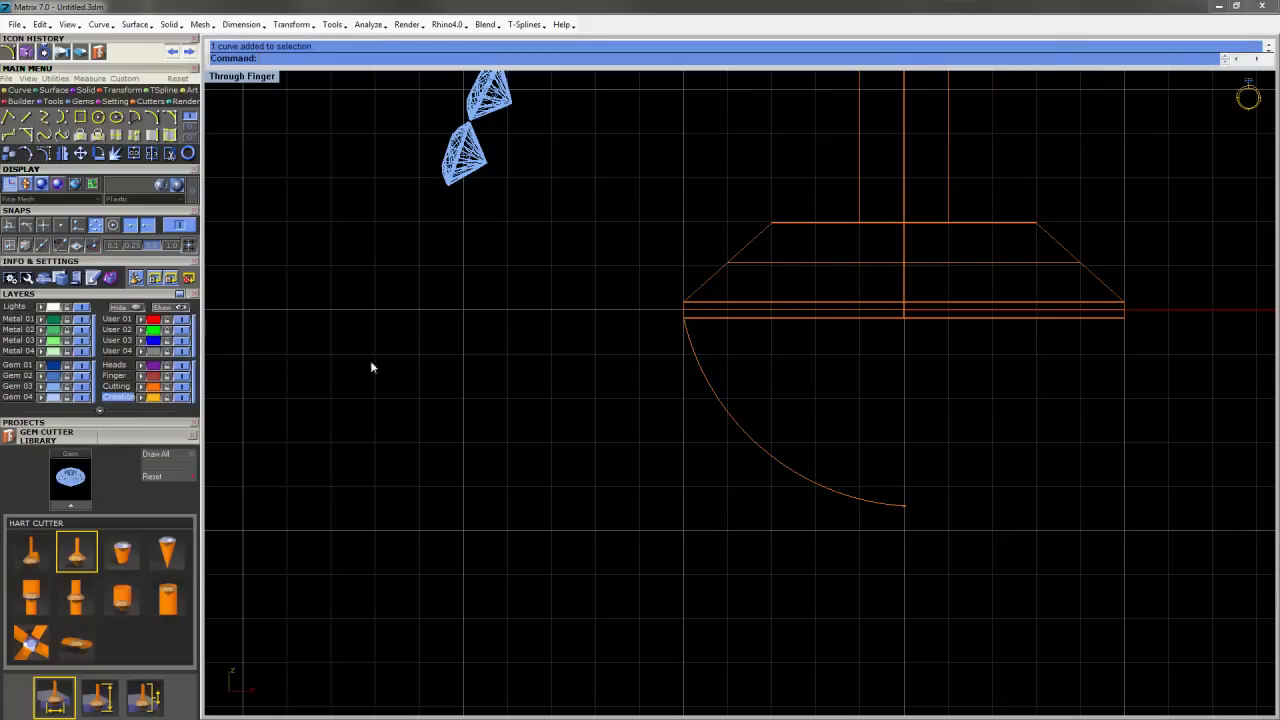
left_click(128, 388)
Run Sweep 2 with the base edge and arc-end curve as rails and the arc as section.
left_click(50, 90)
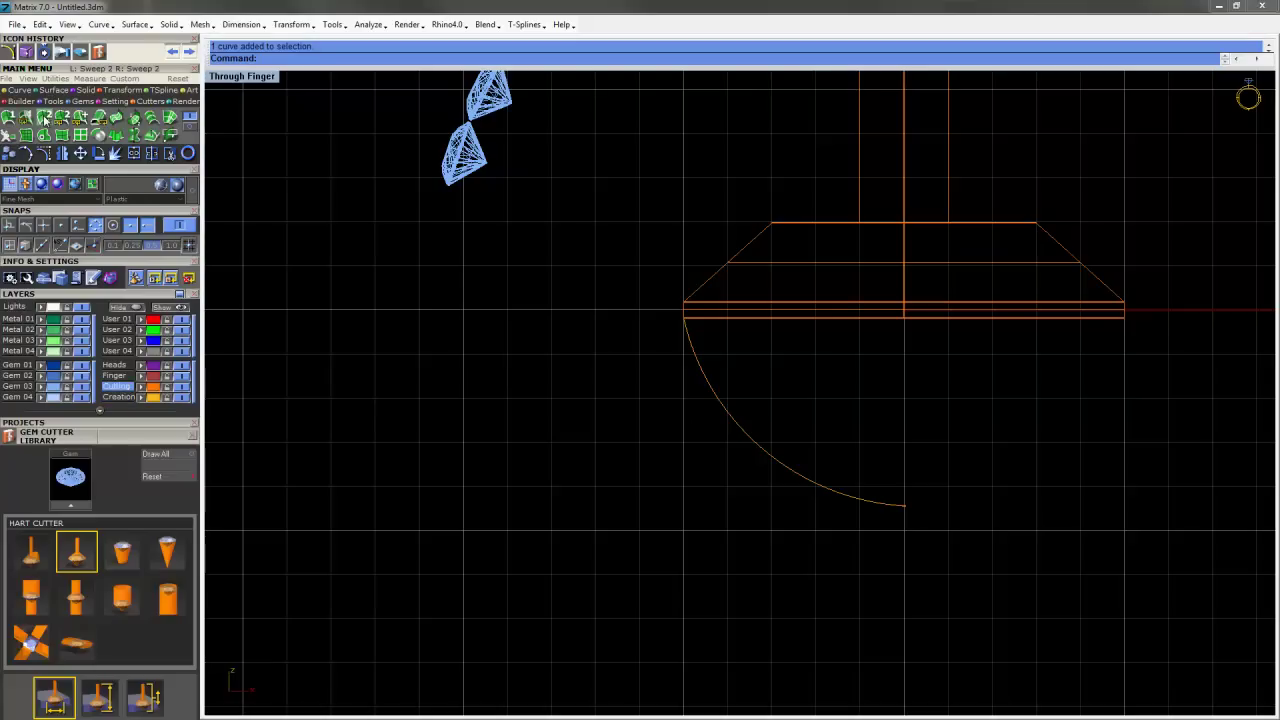
left_click(44, 117)
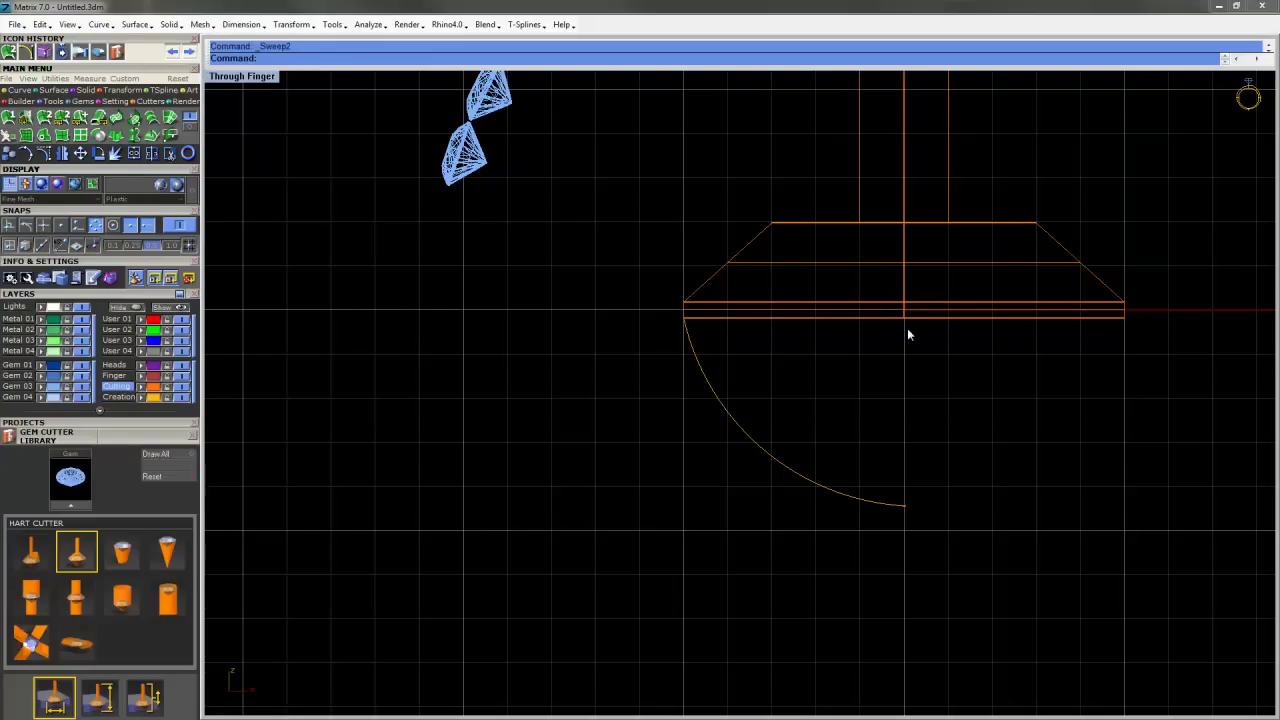
left_click(835, 318)
scroll(906, 506, "up", 10)
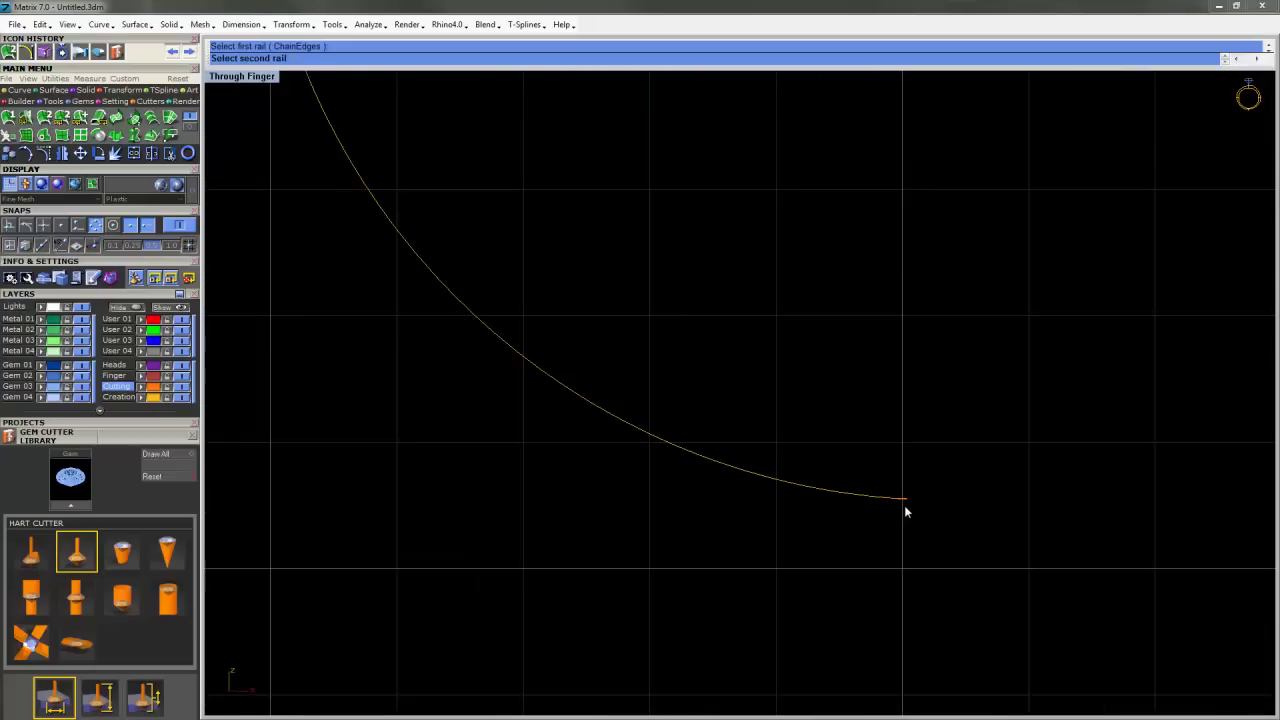
left_click(907, 489)
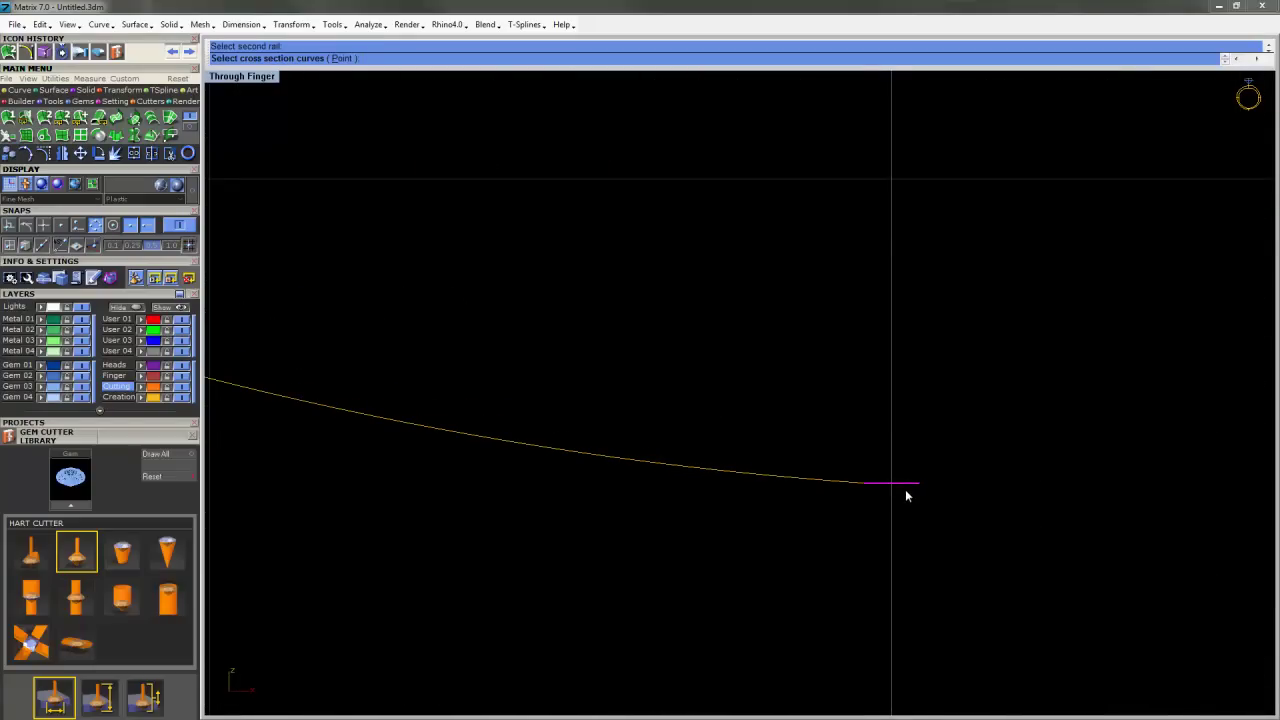
scroll(907, 495, "down", 8)
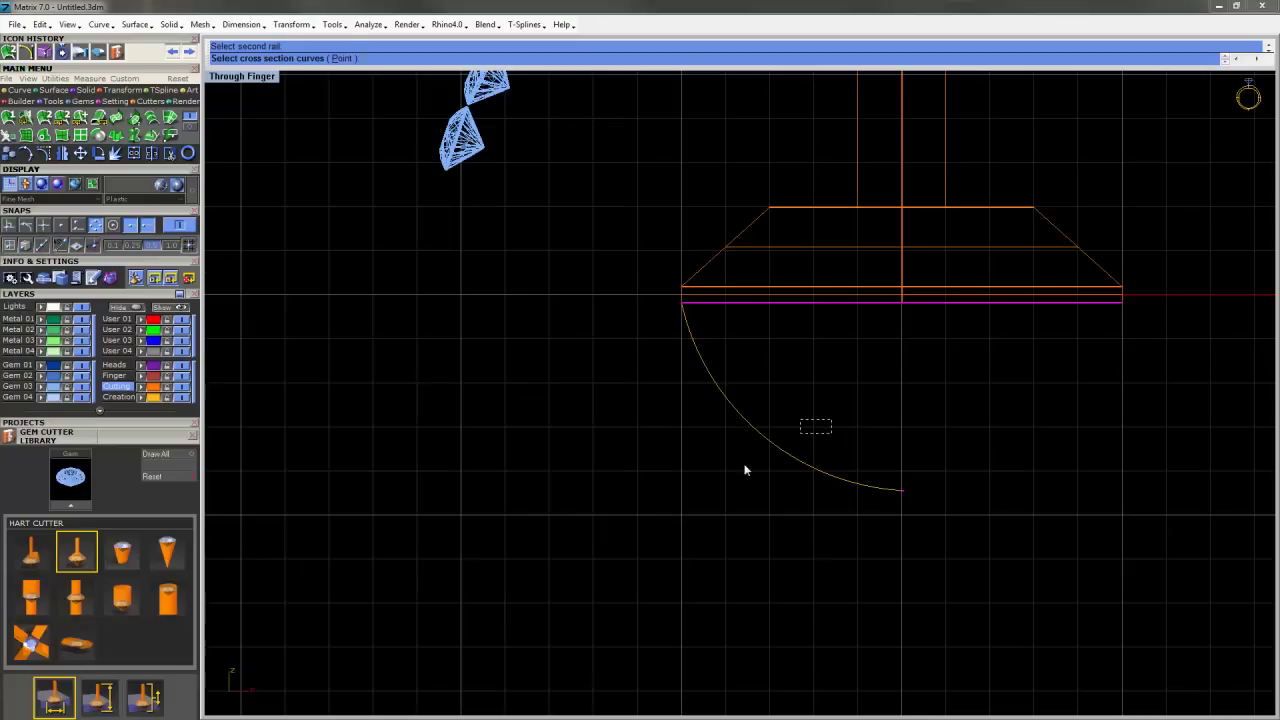
left_click(737, 469)
key("Return")
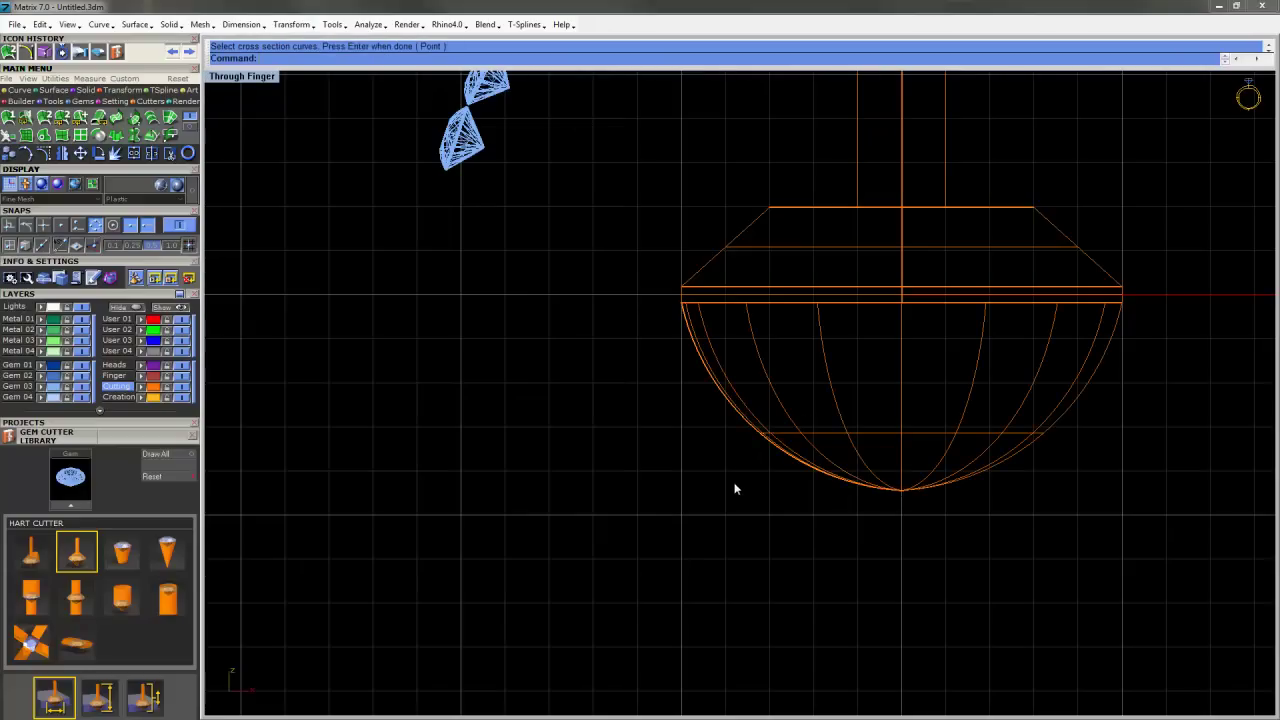
Switch to Shaded display and join the bowl surface with all other cutter parts.
left_click(162, 185)
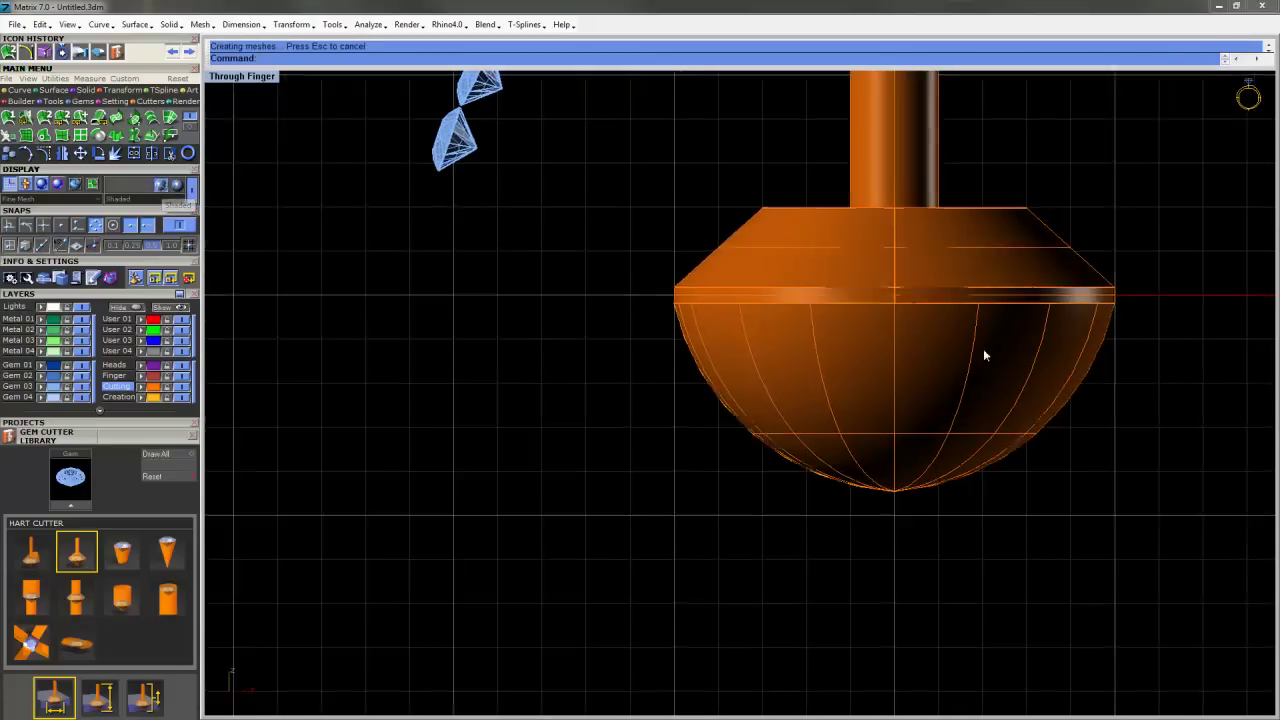
scroll(890, 390, "down", 3)
left_click(836, 452)
scroll(774, 496, "up", 1)
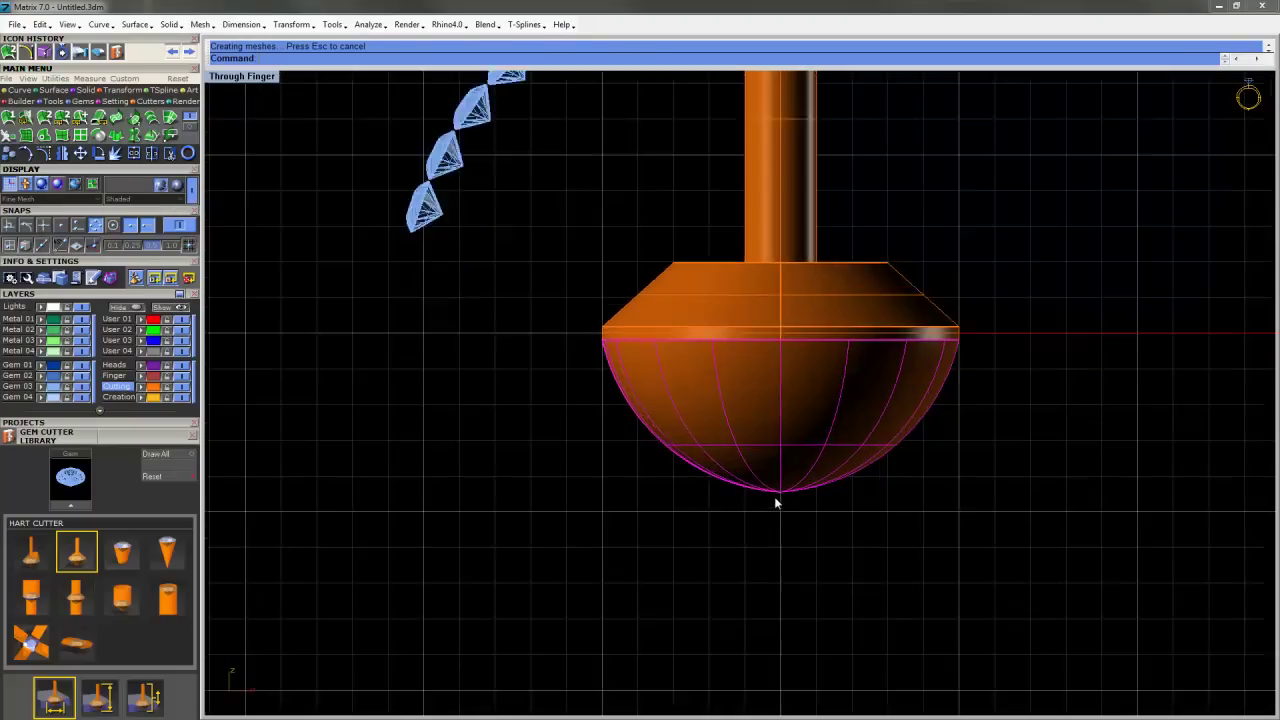
scroll(774, 500, "up", 2)
left_click_drag(1038, 615, 873, 470)
left_click_drag(644, 224, 505, 180)
scroll(530, 250, "down", 3)
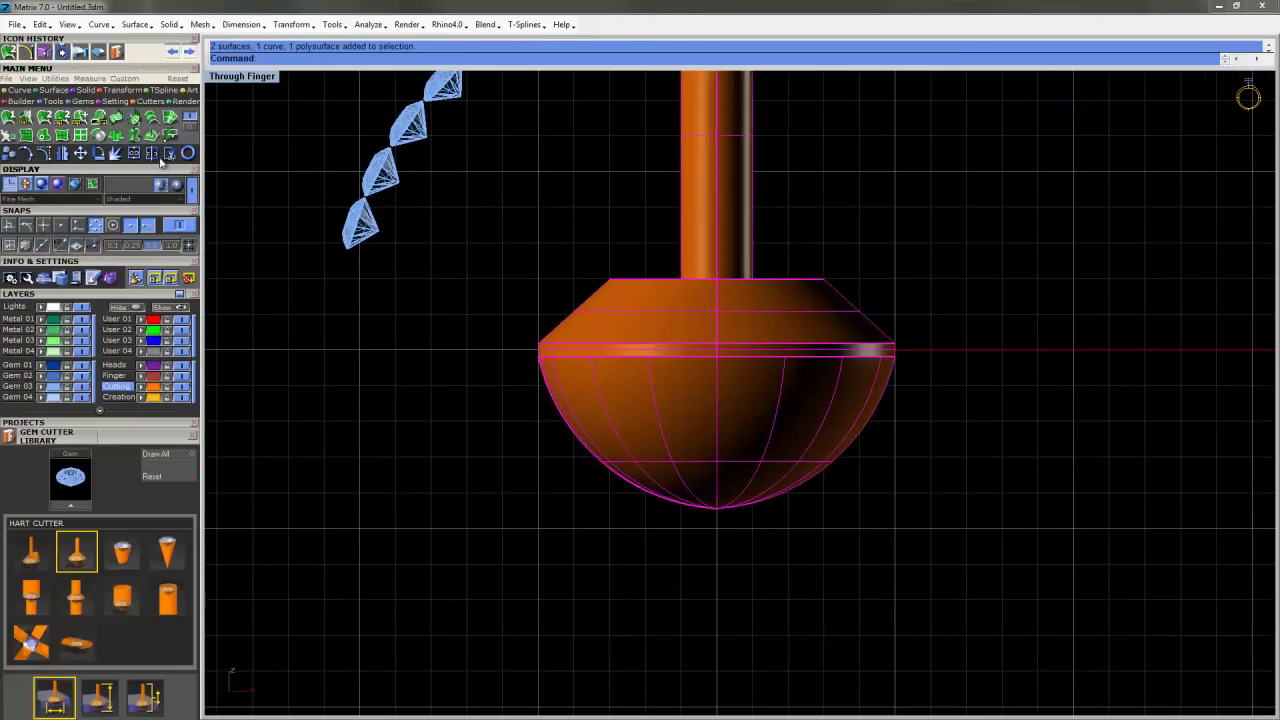
left_click(134, 153)
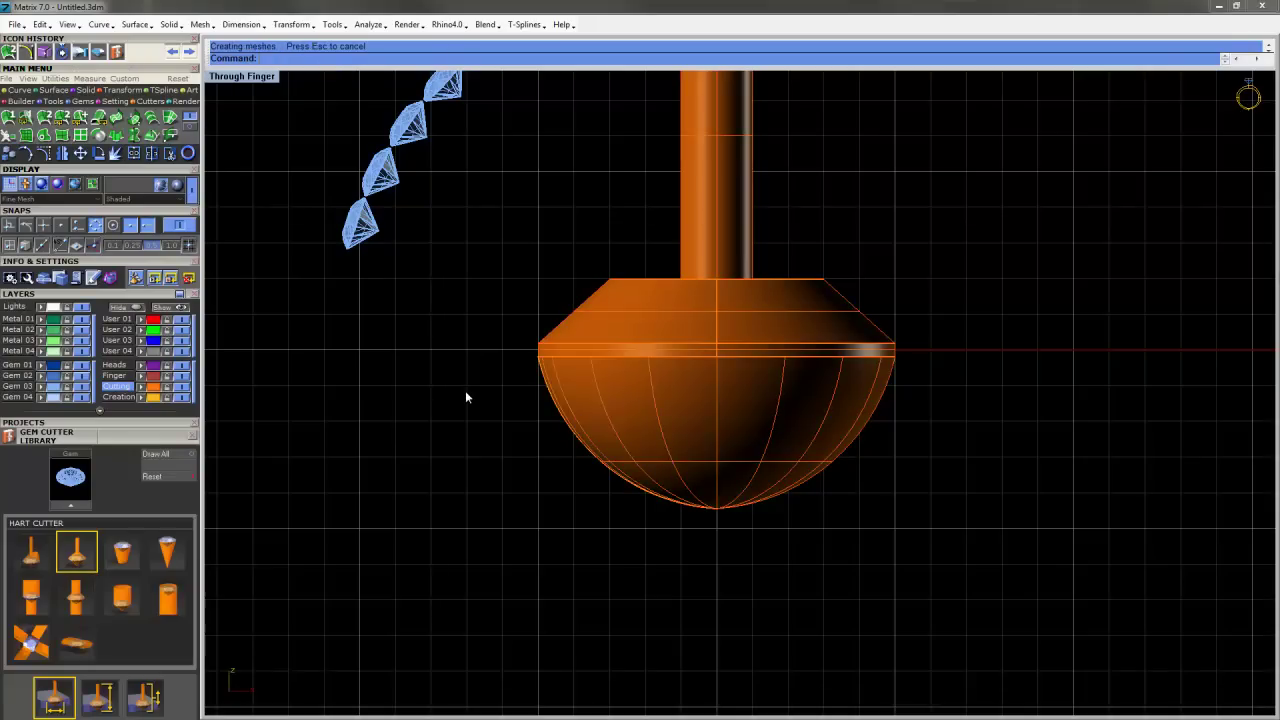
Delete the leftover arc curve, then reframe the view and select the finished cutter.
left_click(561, 419)
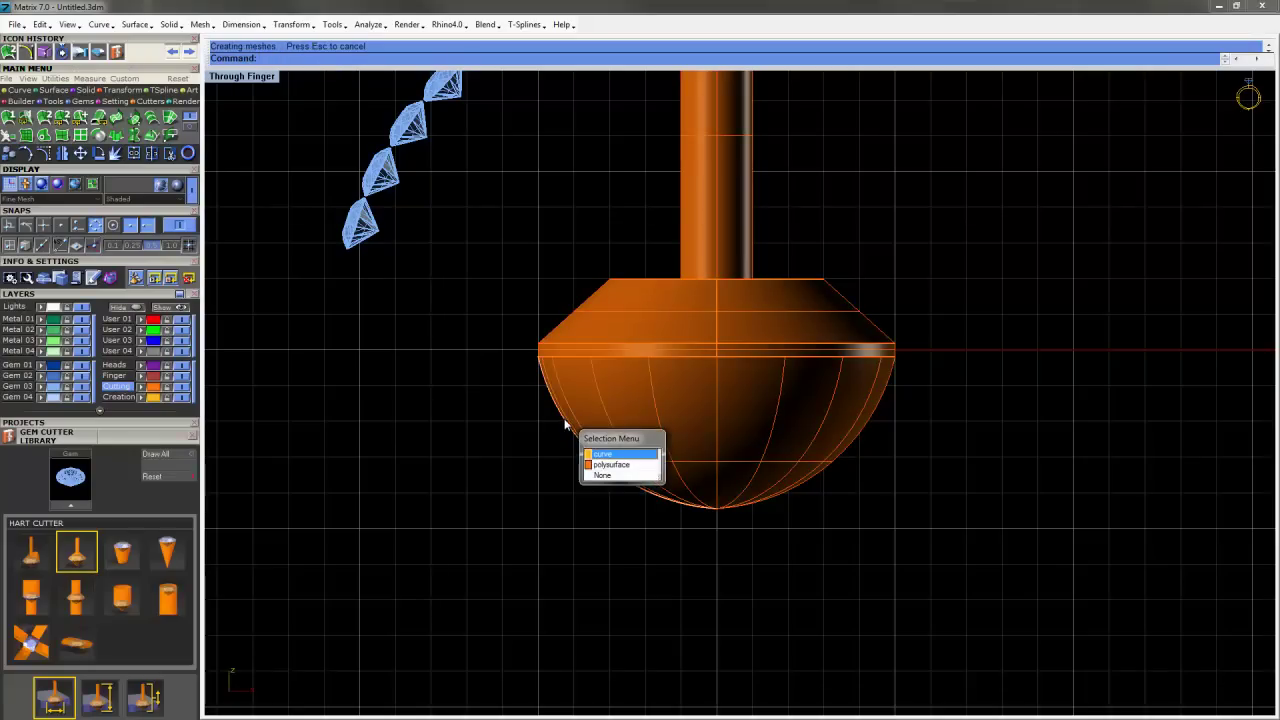
left_click(564, 426)
key("Delete")
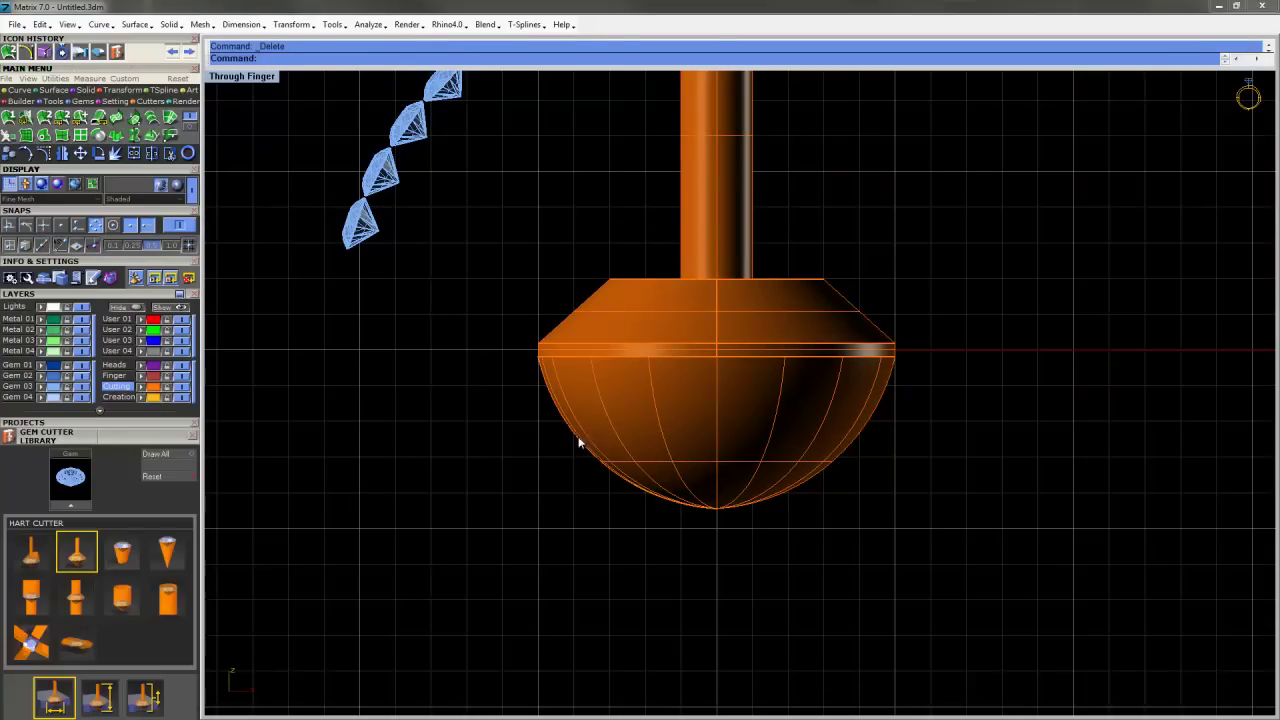
scroll(590, 439, "down", 1)
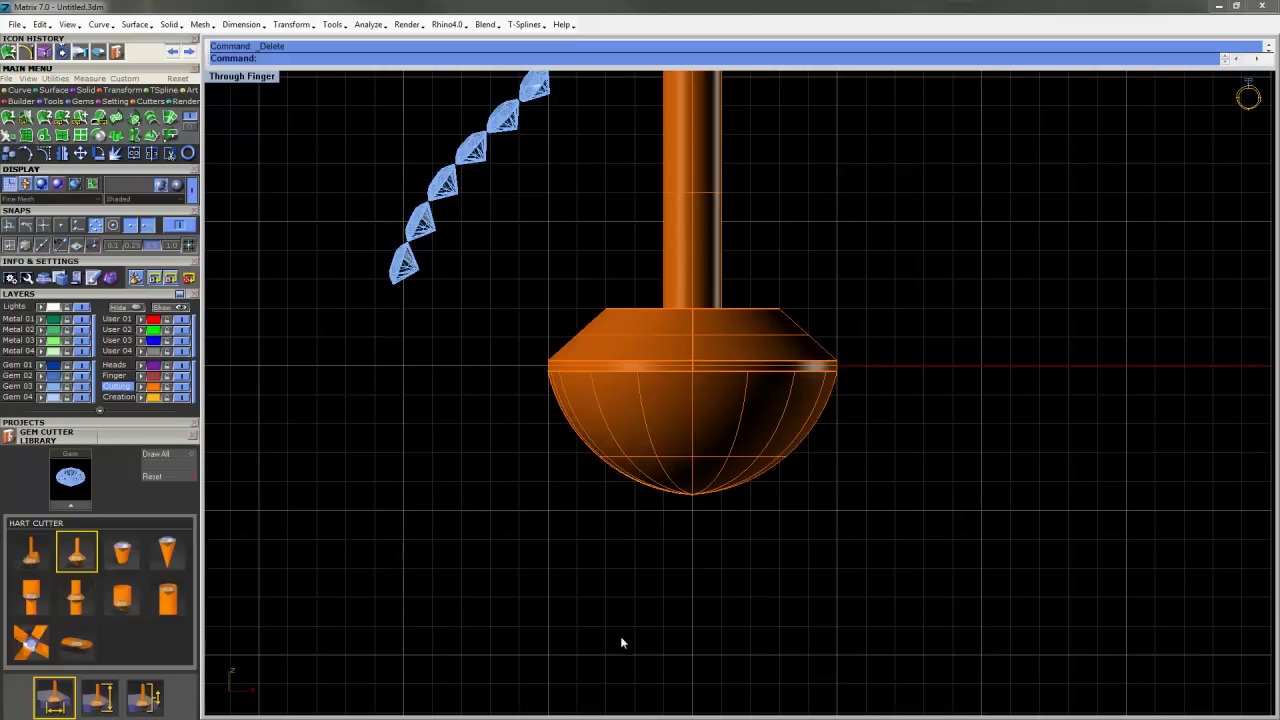
scroll(620, 636, "down", 3)
right_click_drag(668, 484, 728, 472)
left_click(728, 472)
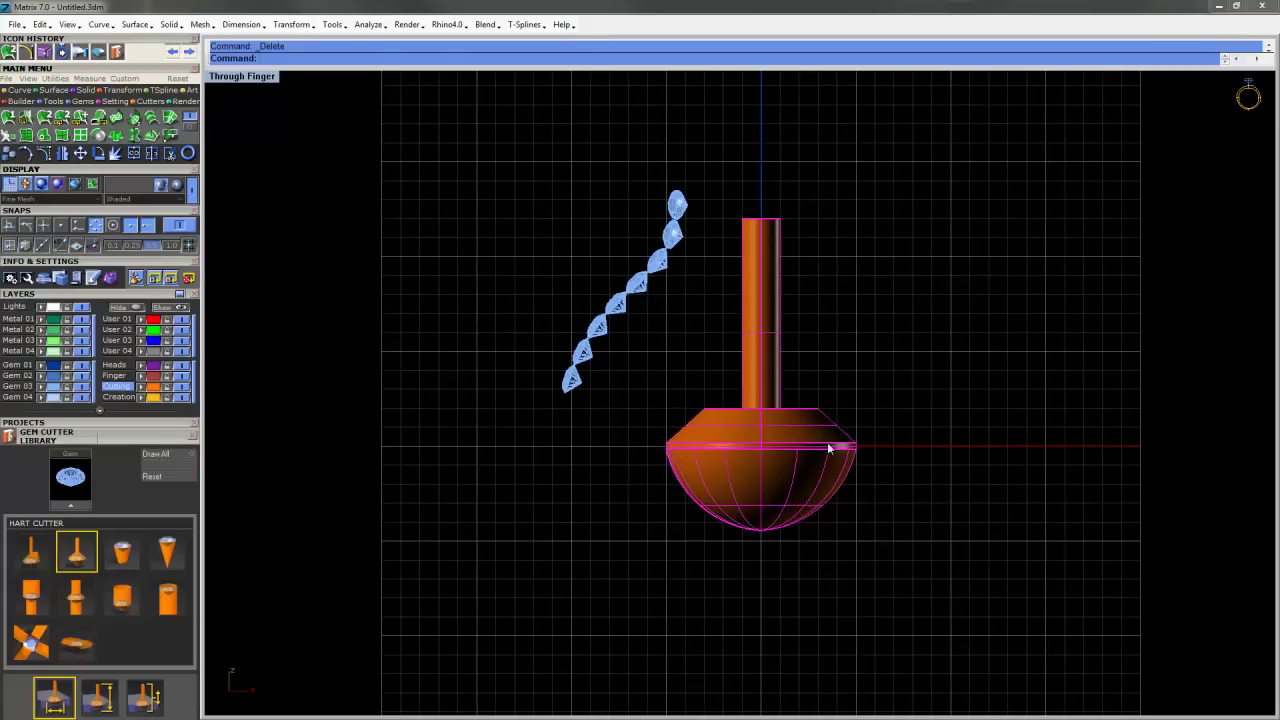
right_click_drag(793, 428, 792, 390)
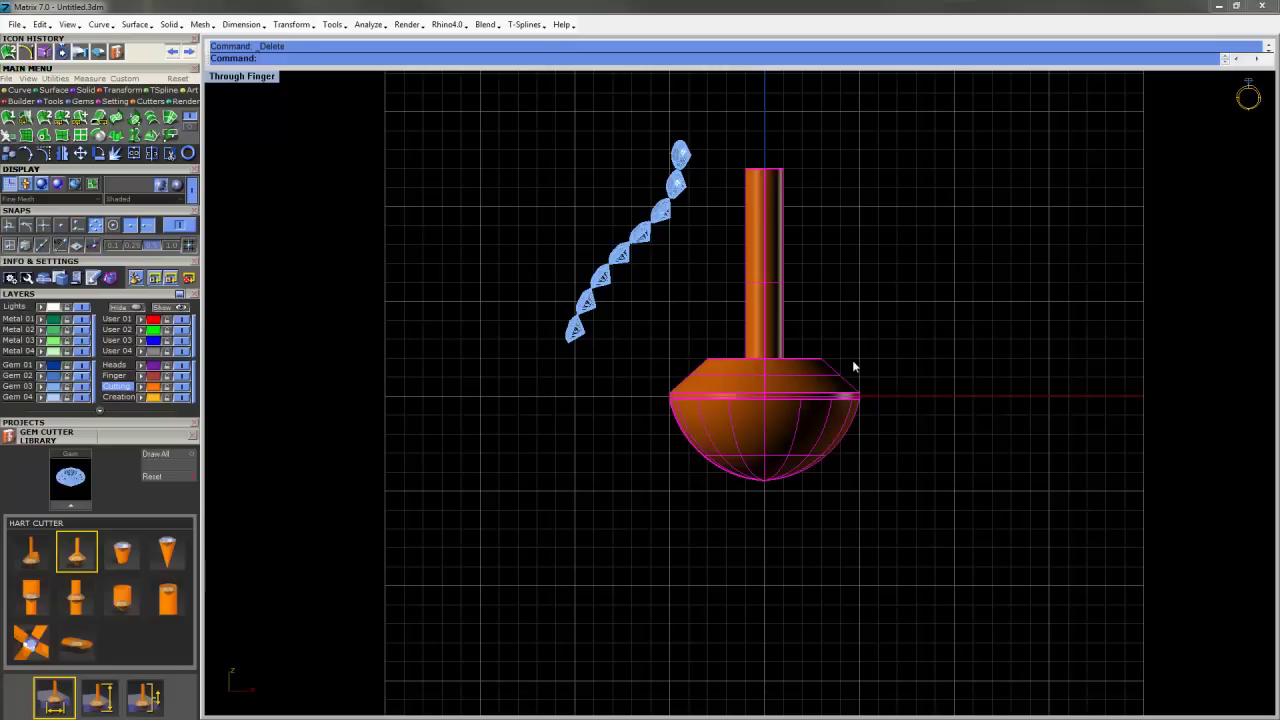
Start the Export command and move the save location up to the Cutters library folder.
type("Export")
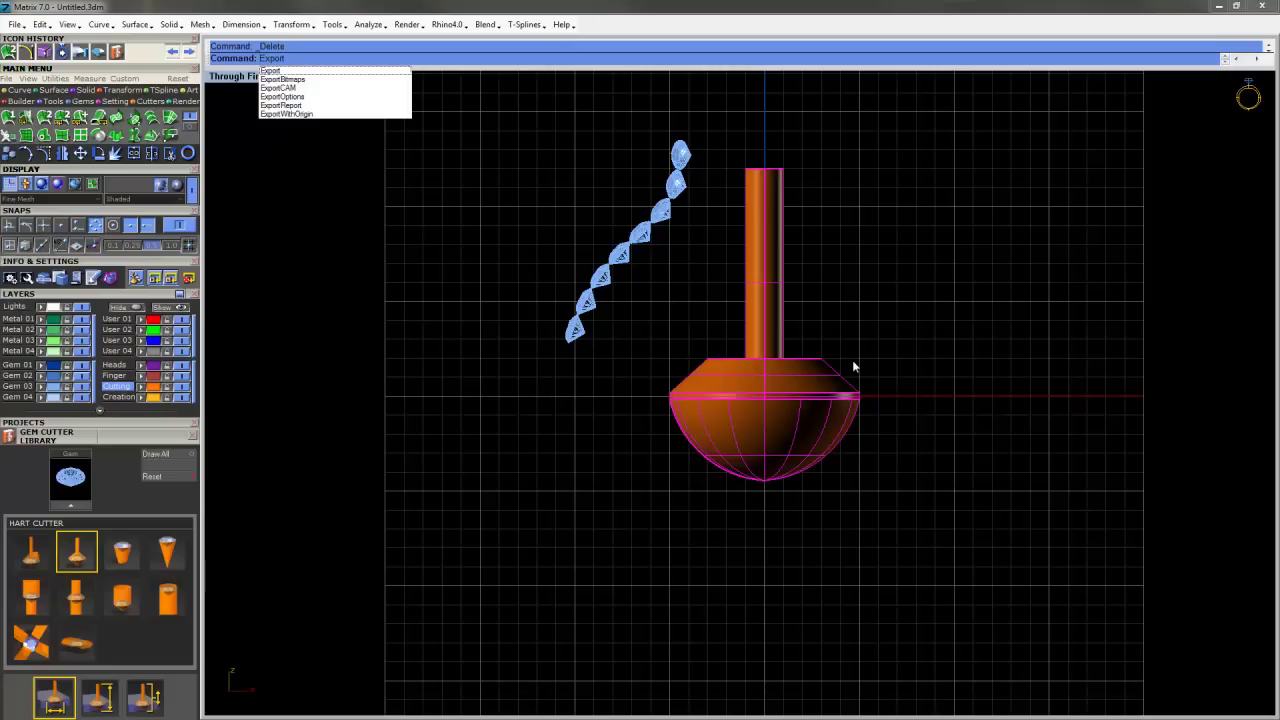
key("Return")
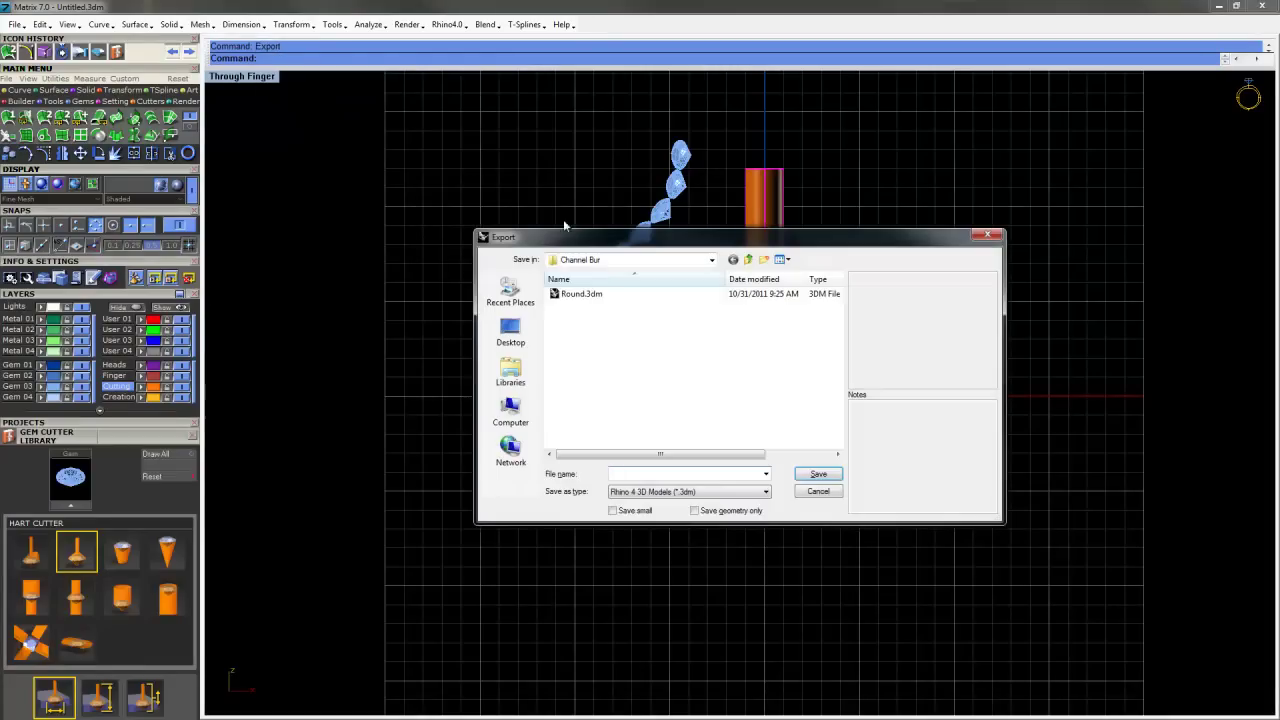
left_click(749, 260)
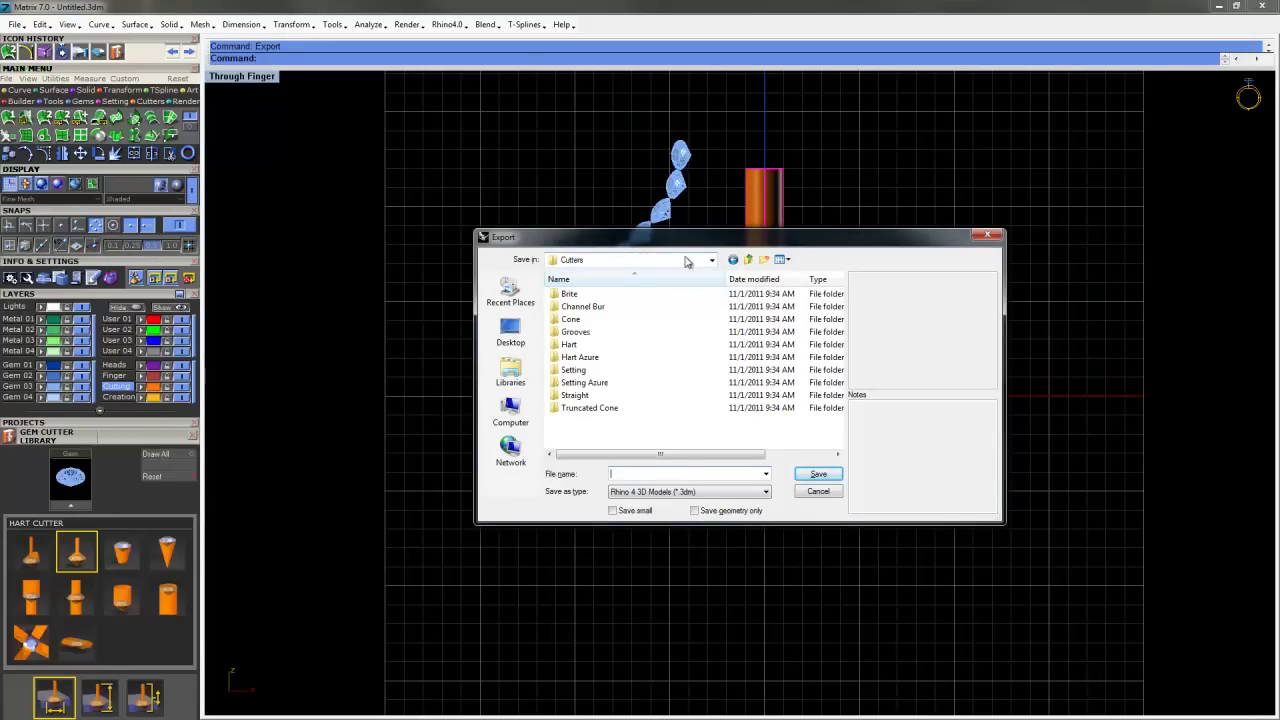
key("alt+Tab")
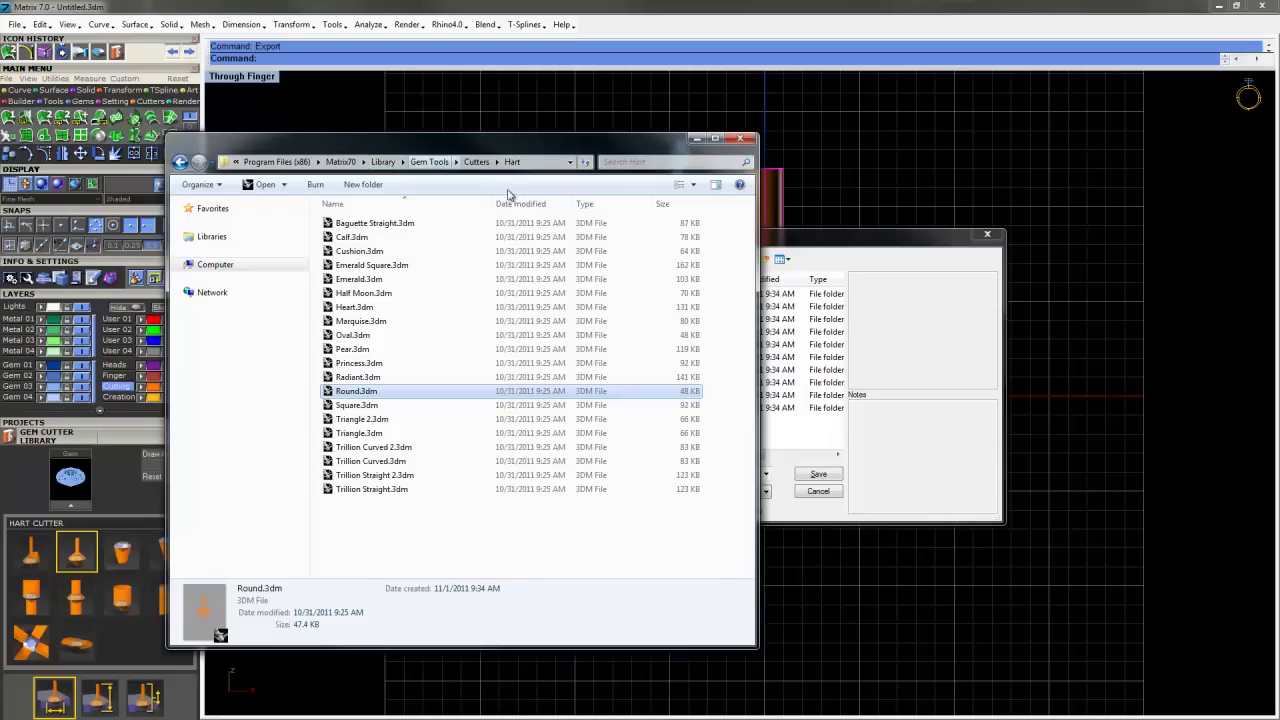
Bring the Export dialog back in front of the Hart folder window, ready for a file name.
left_click(868, 244)
left_click_drag(868, 244, 904, 231)
left_click(686, 460)
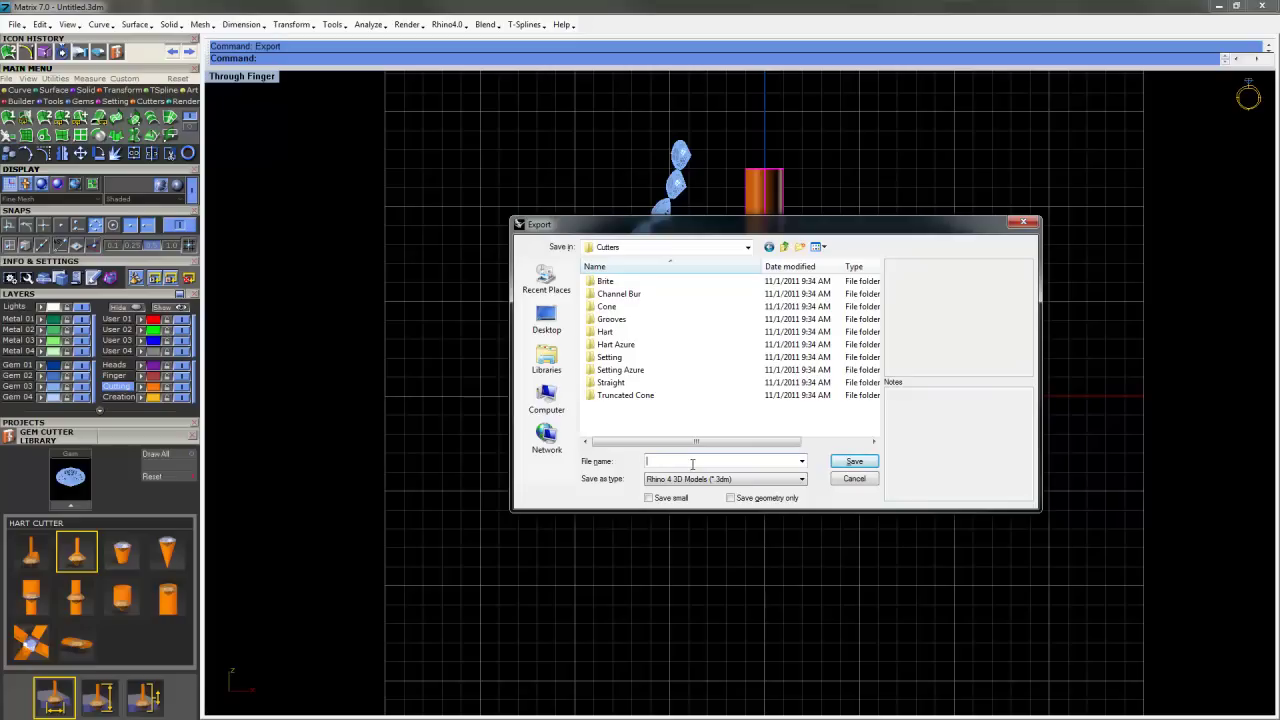
Name the export file RoundBur and save it as RoundBur.3dm in the Cutters folder.
type("i")
left_click(76, 550)
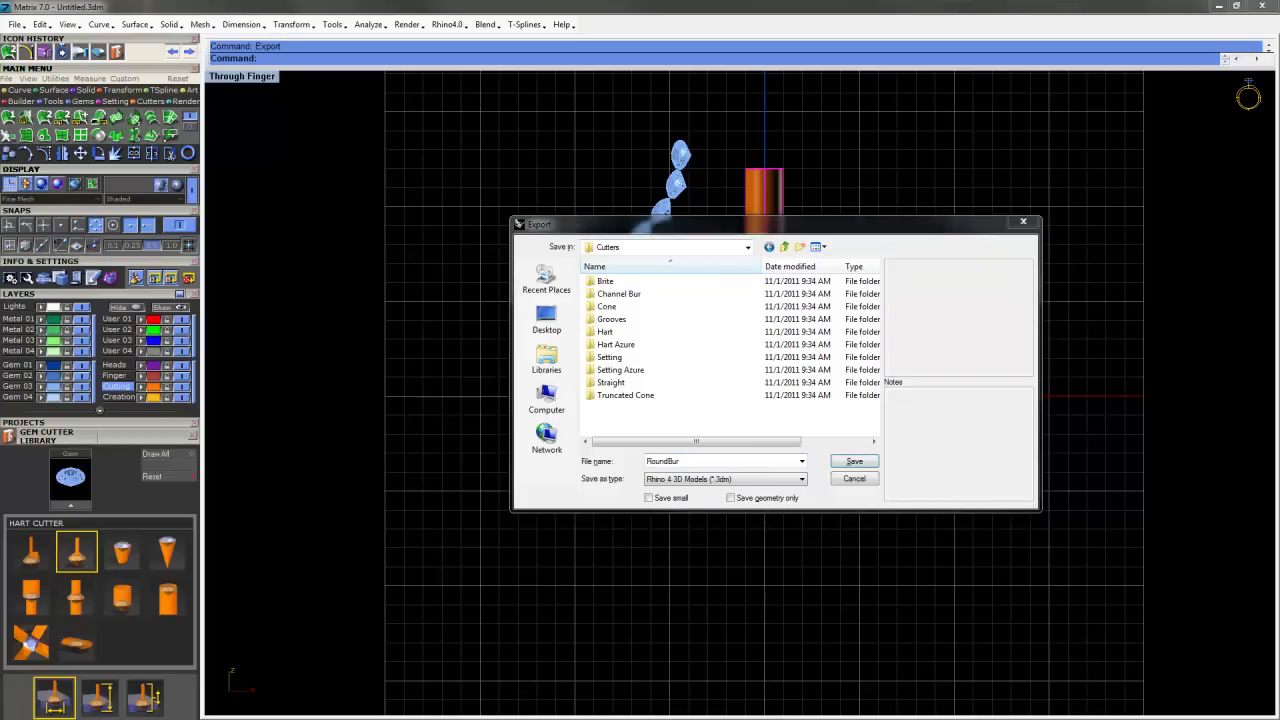
key("alt+Tab")
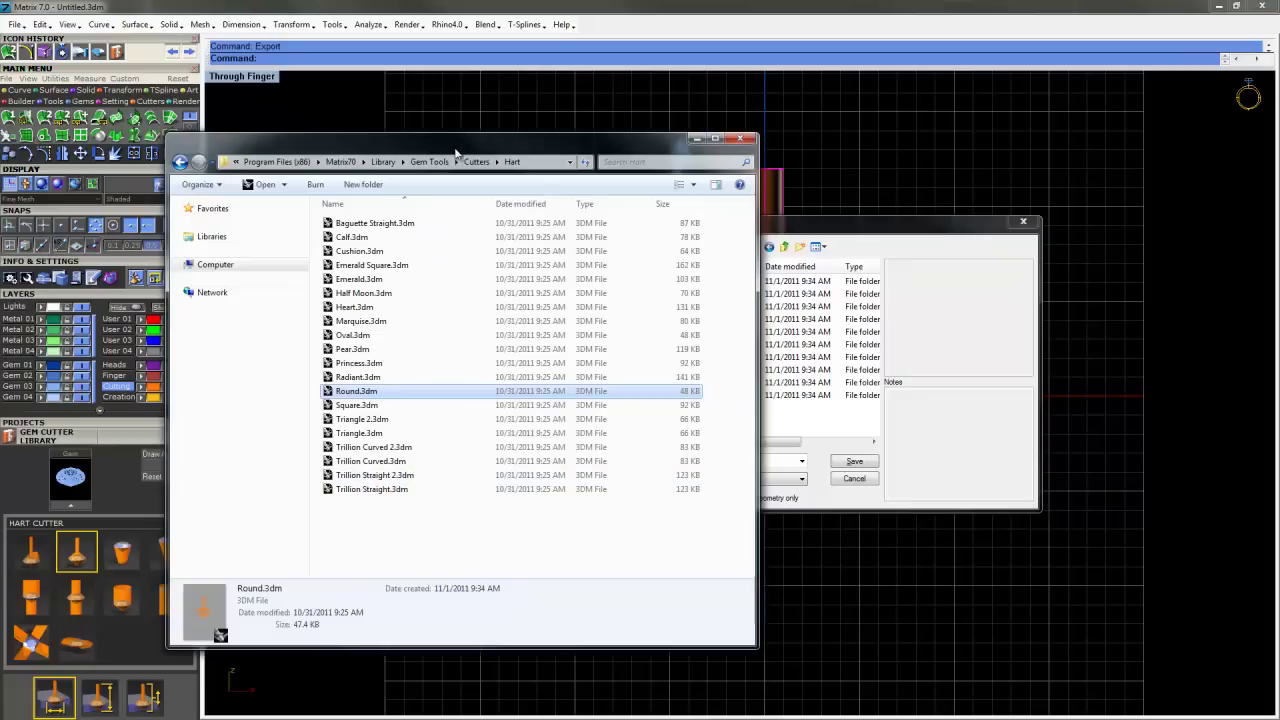
key("alt+Tab")
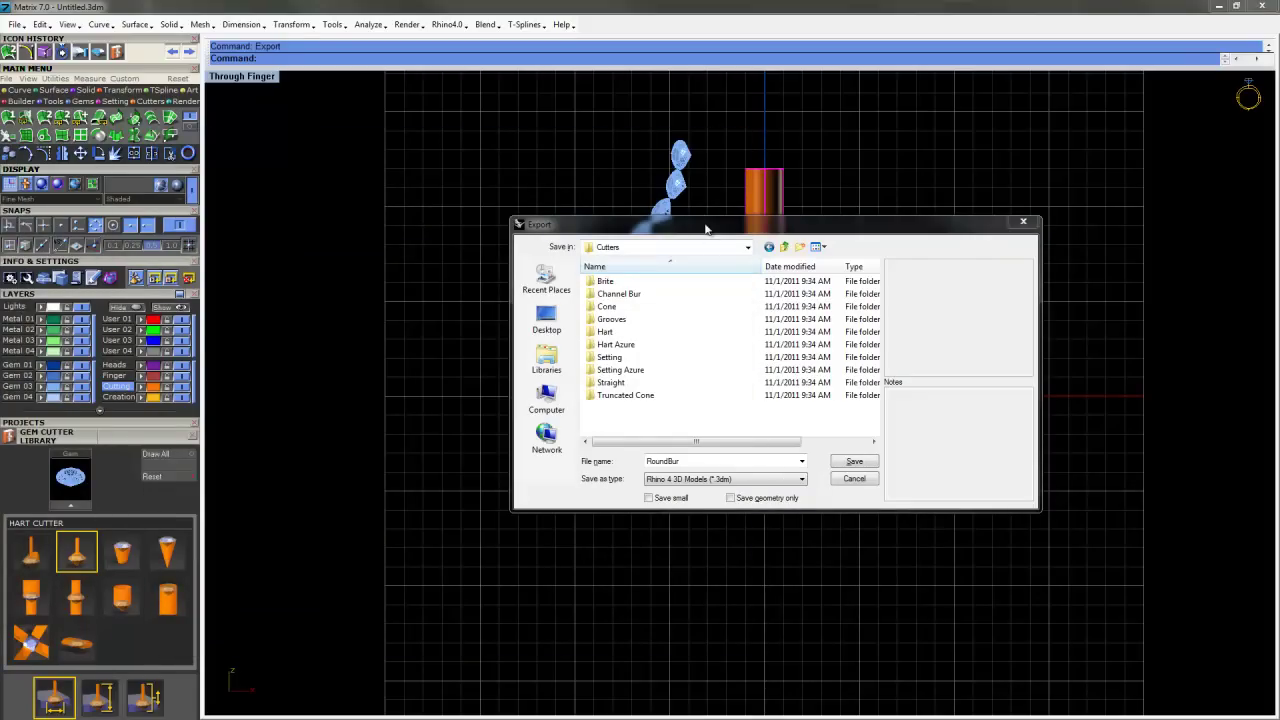
left_click_drag(708, 232, 687, 281)
left_click_drag(804, 281, 836, 273)
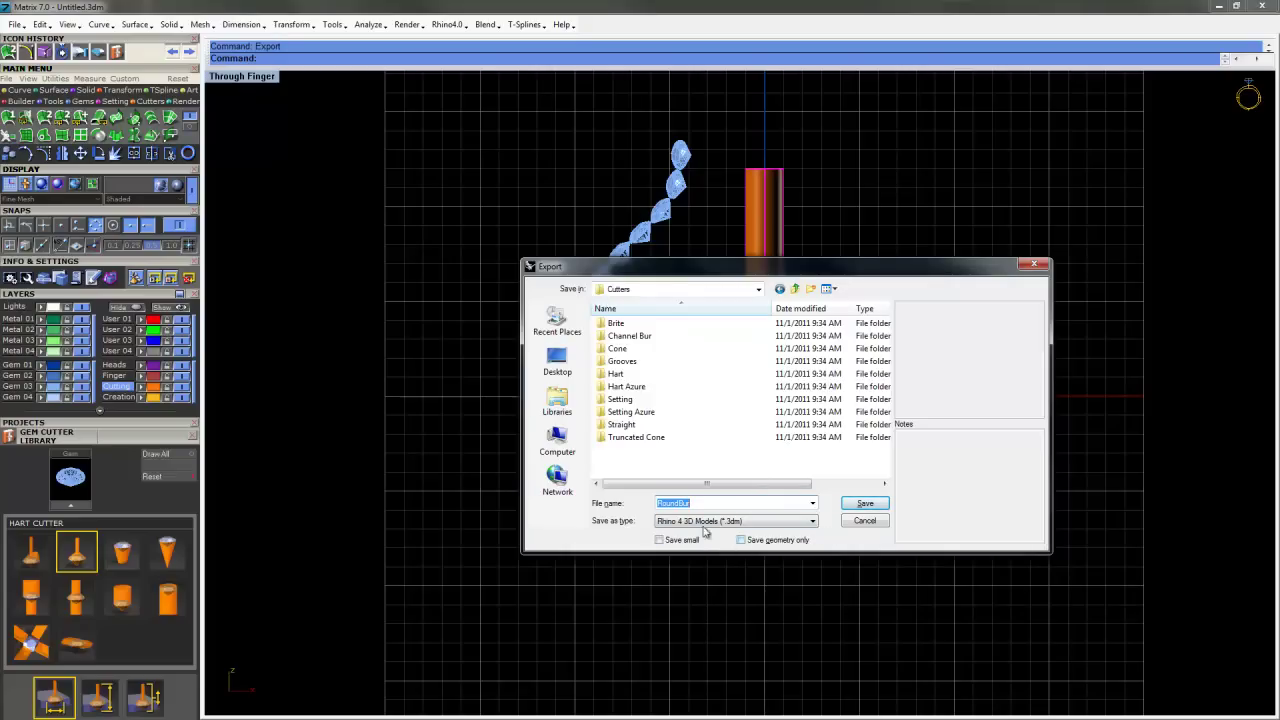
left_click(879, 505)
Window-select the whole cutter and delete it from the scene.
left_click(880, 507)
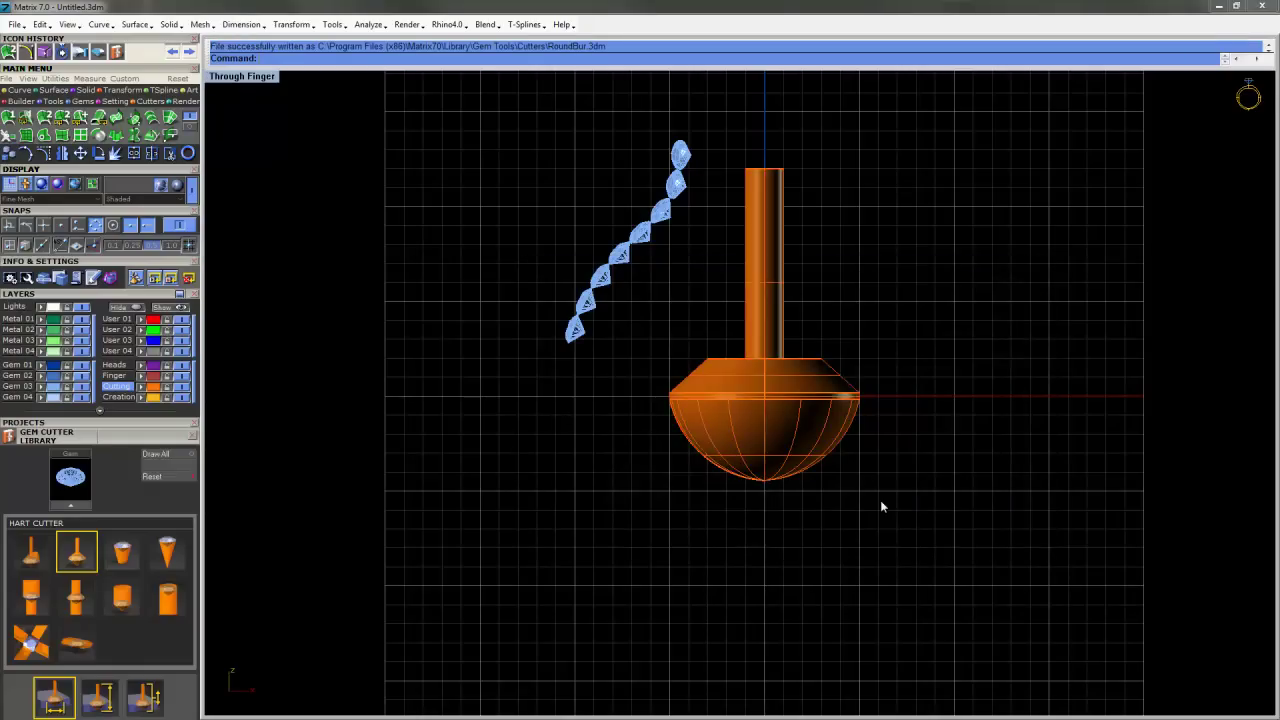
left_click_drag(957, 600, 618, 339)
key("Delete")
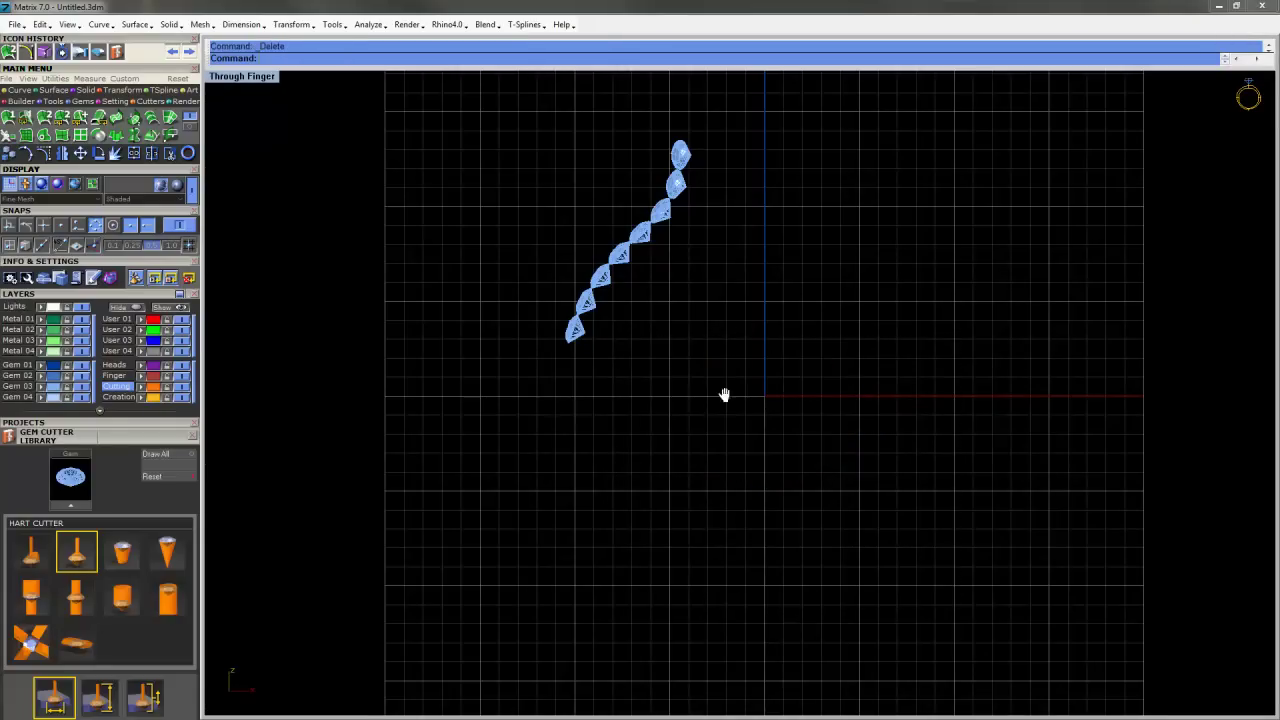
Load the curved gem row into Orient To Gem and show a guide gem scaled to gem size.
right_click_drag(724, 395, 634, 409)
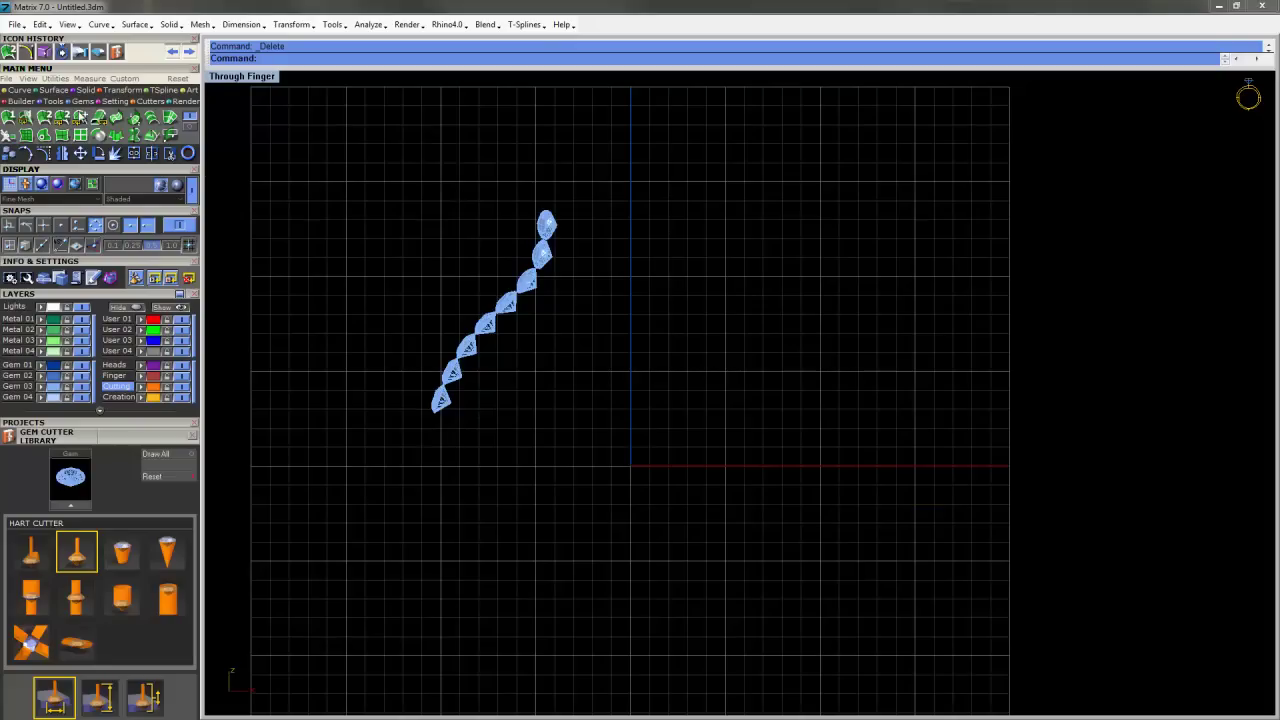
left_click(82, 102)
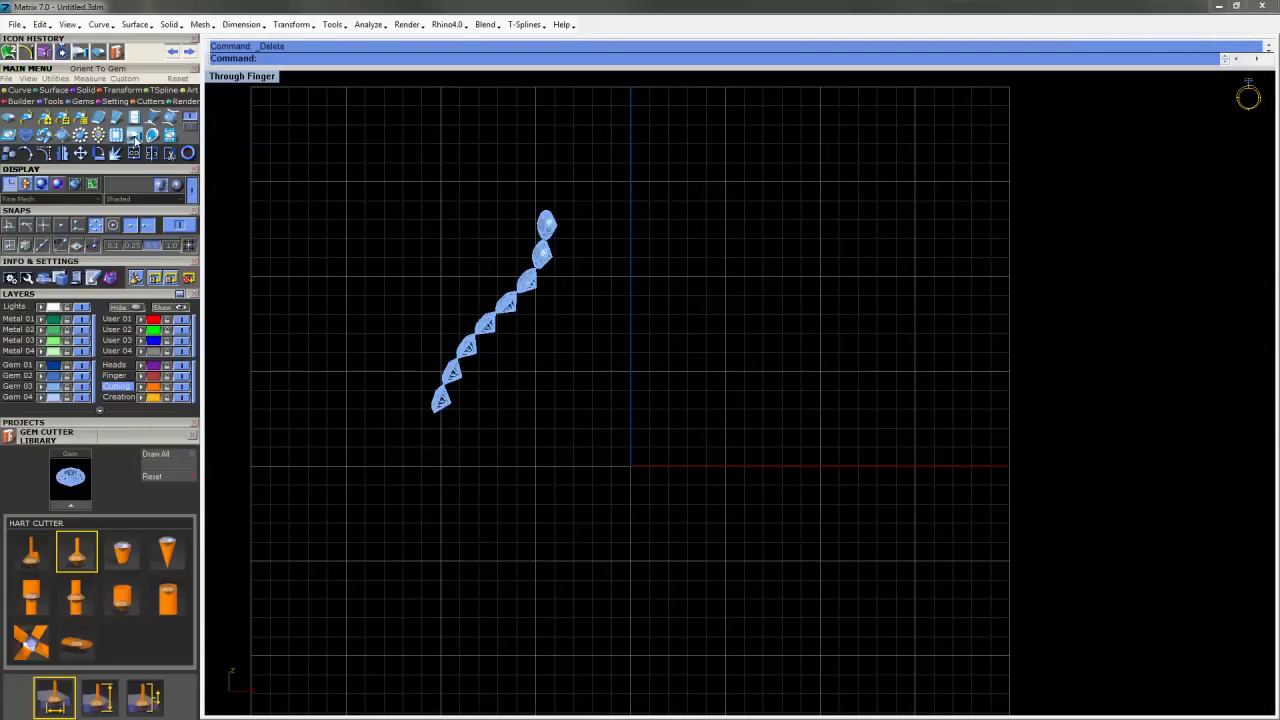
left_click(135, 136)
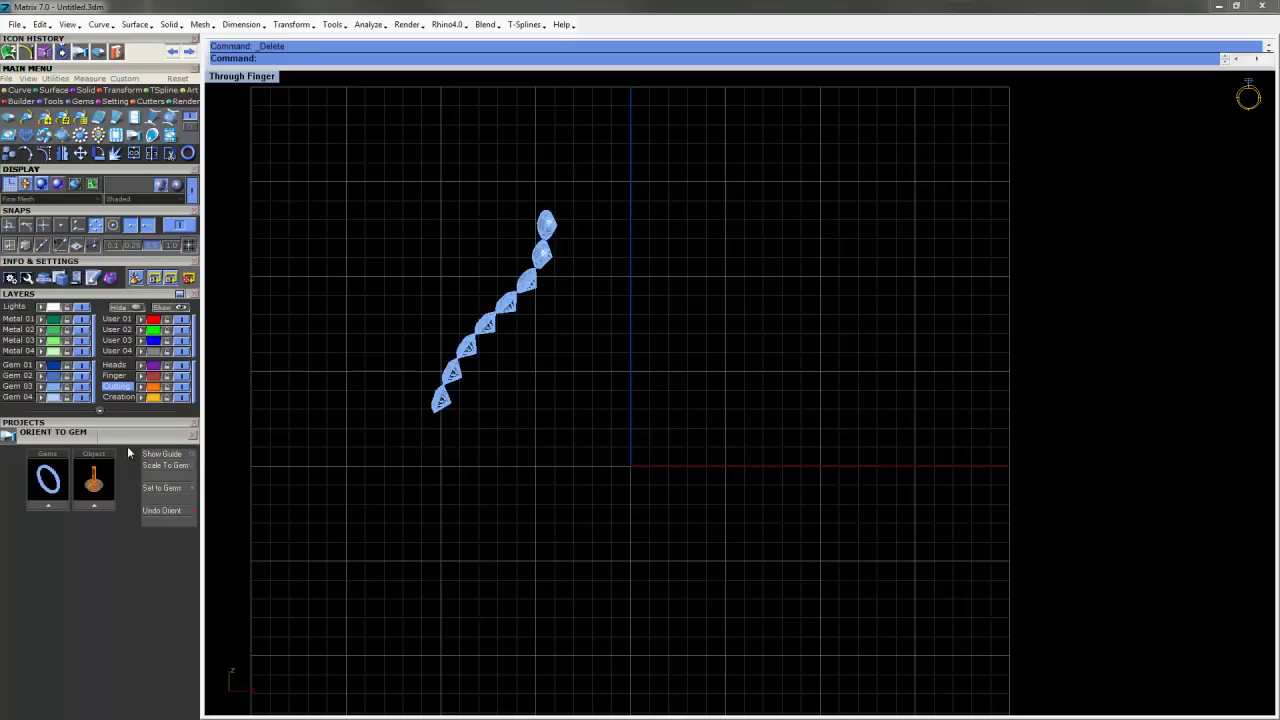
left_click_drag(543, 441, 397, 291)
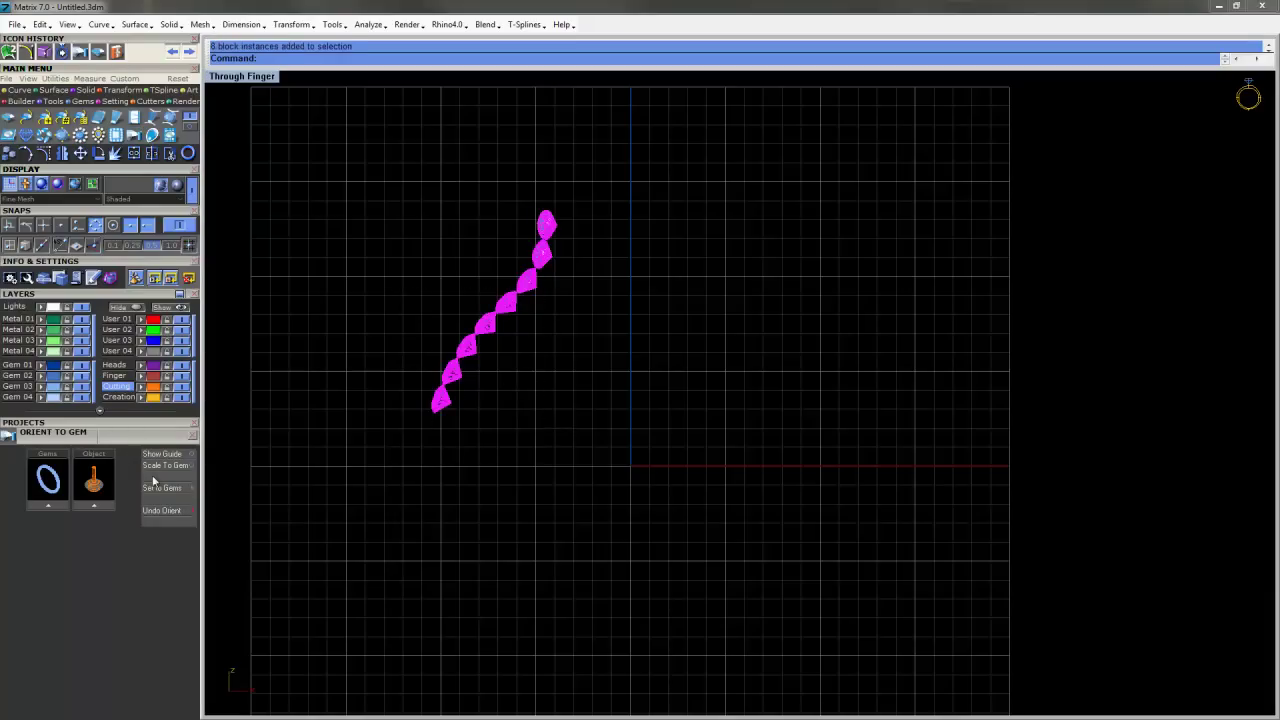
left_click(48, 504)
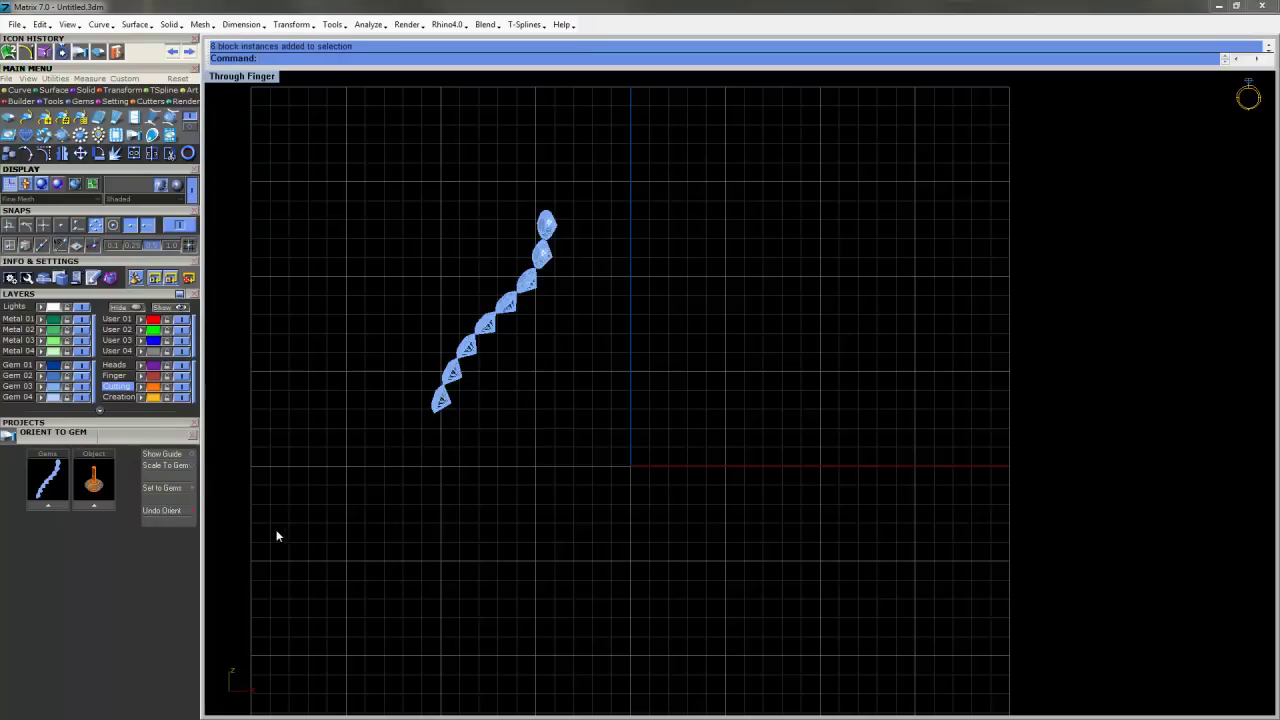
left_click(163, 454)
left_click(190, 466)
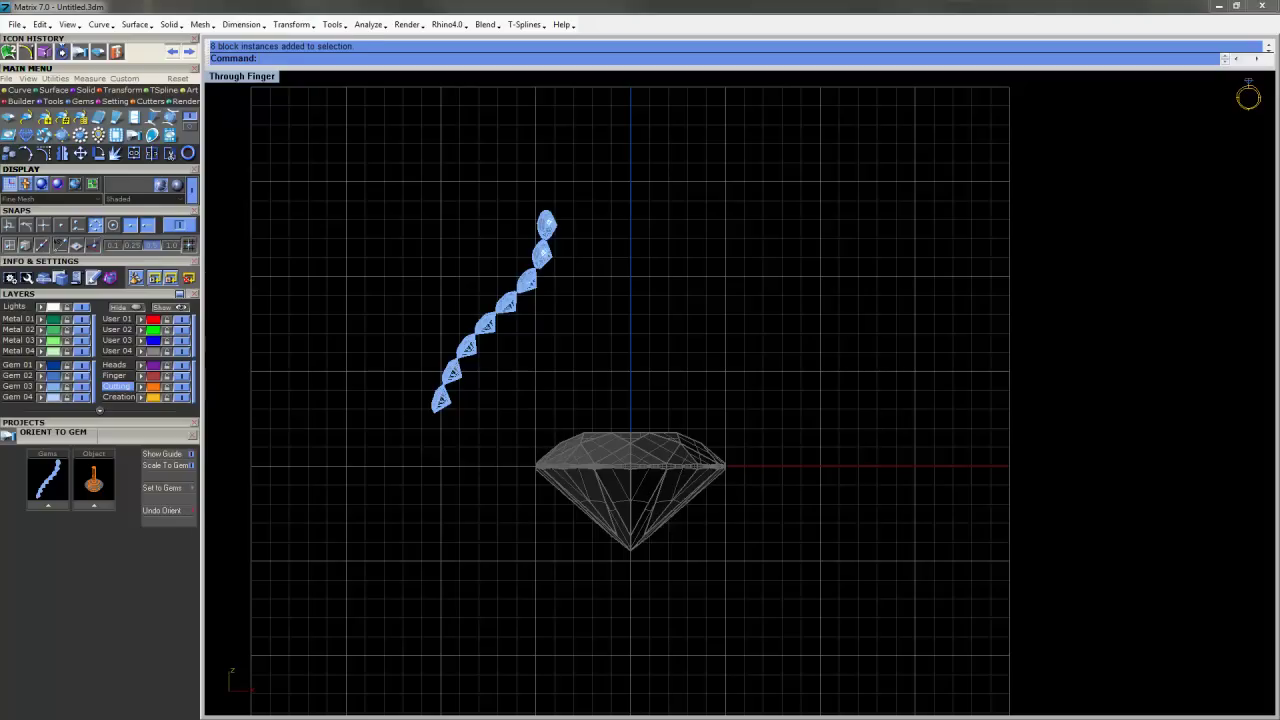
Drag RoundBur.3dm from the Cutters folder in Explorer into the Matrix viewport.
key("alt+Tab")
left_click_drag(0, 105, 316, 98)
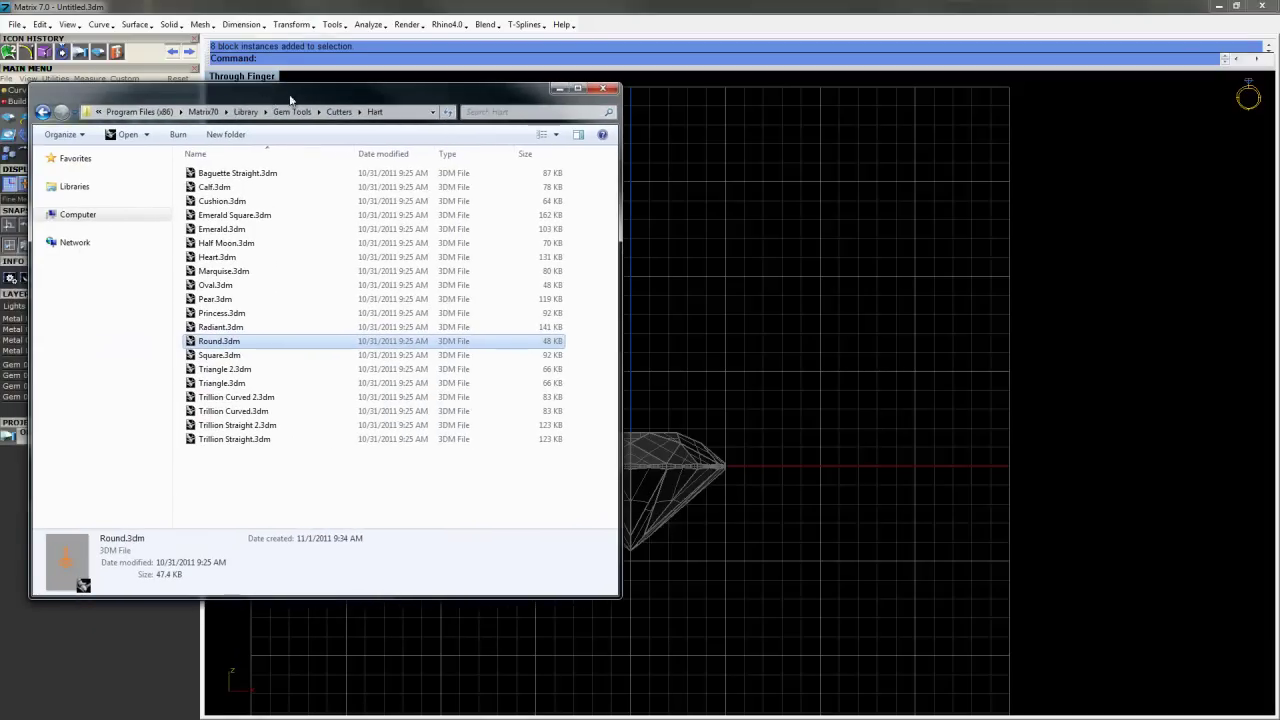
left_click(340, 113)
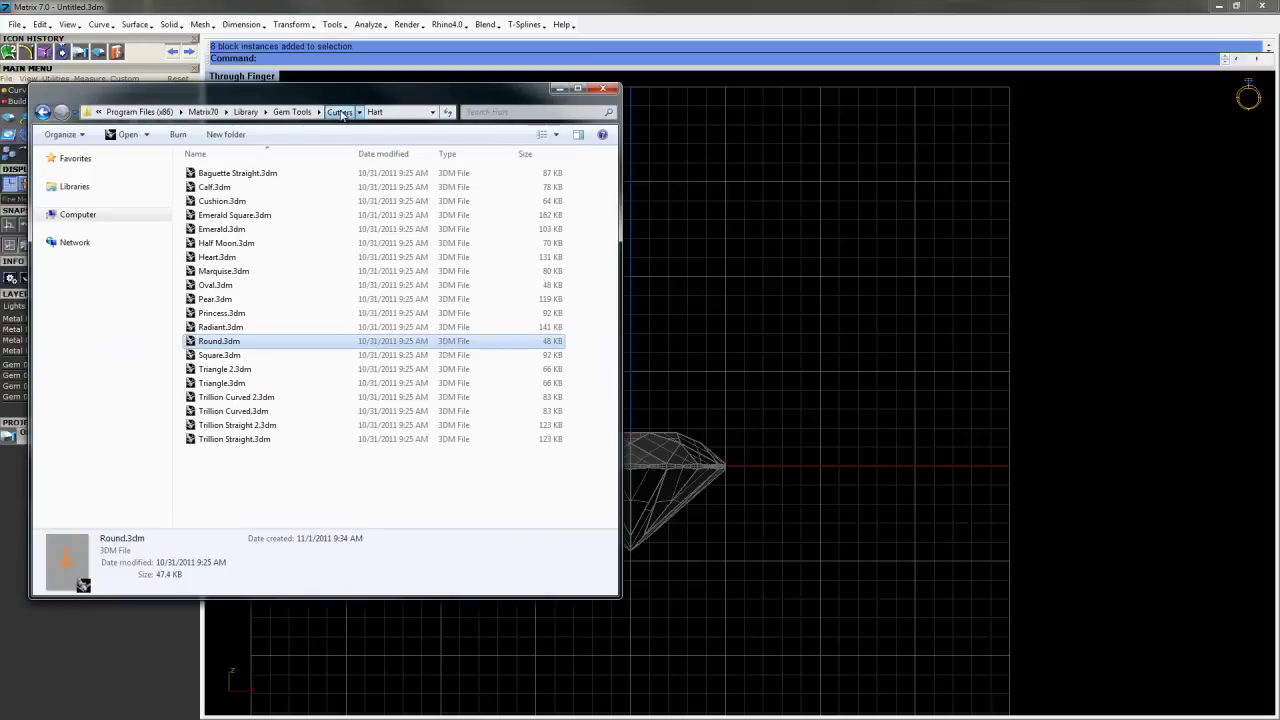
left_click(225, 398)
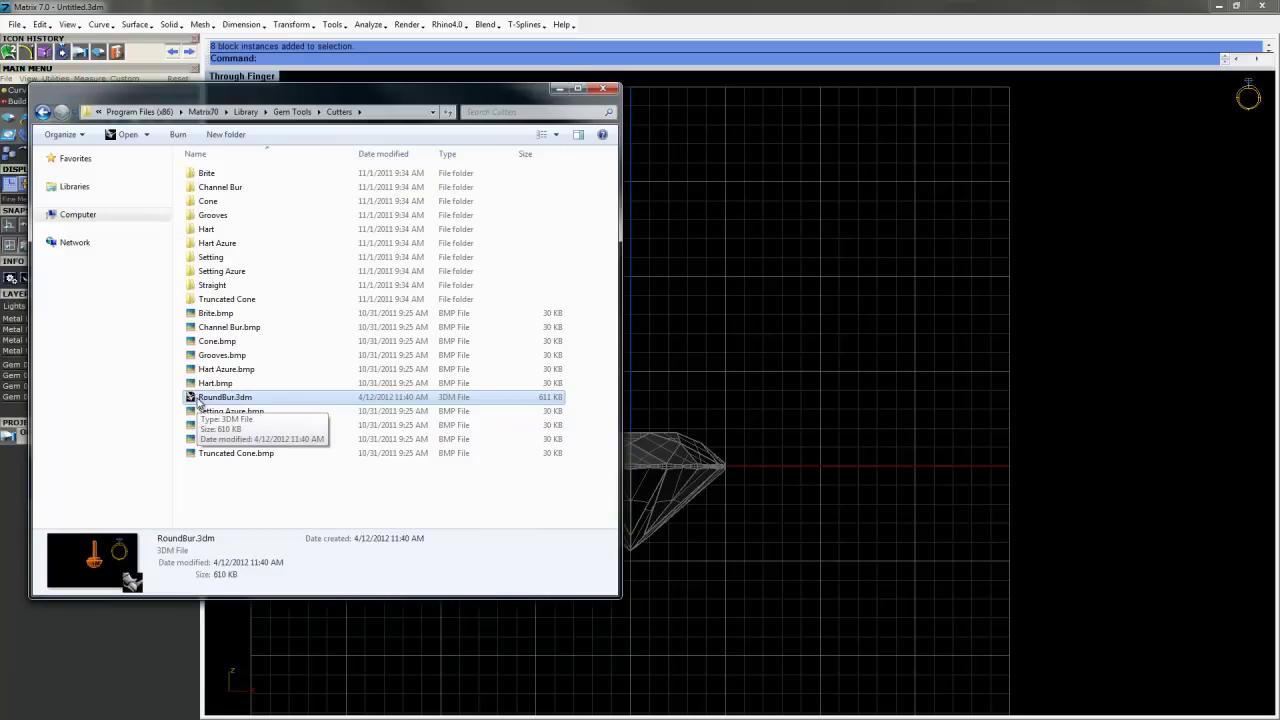
left_click_drag(197, 400, 811, 414)
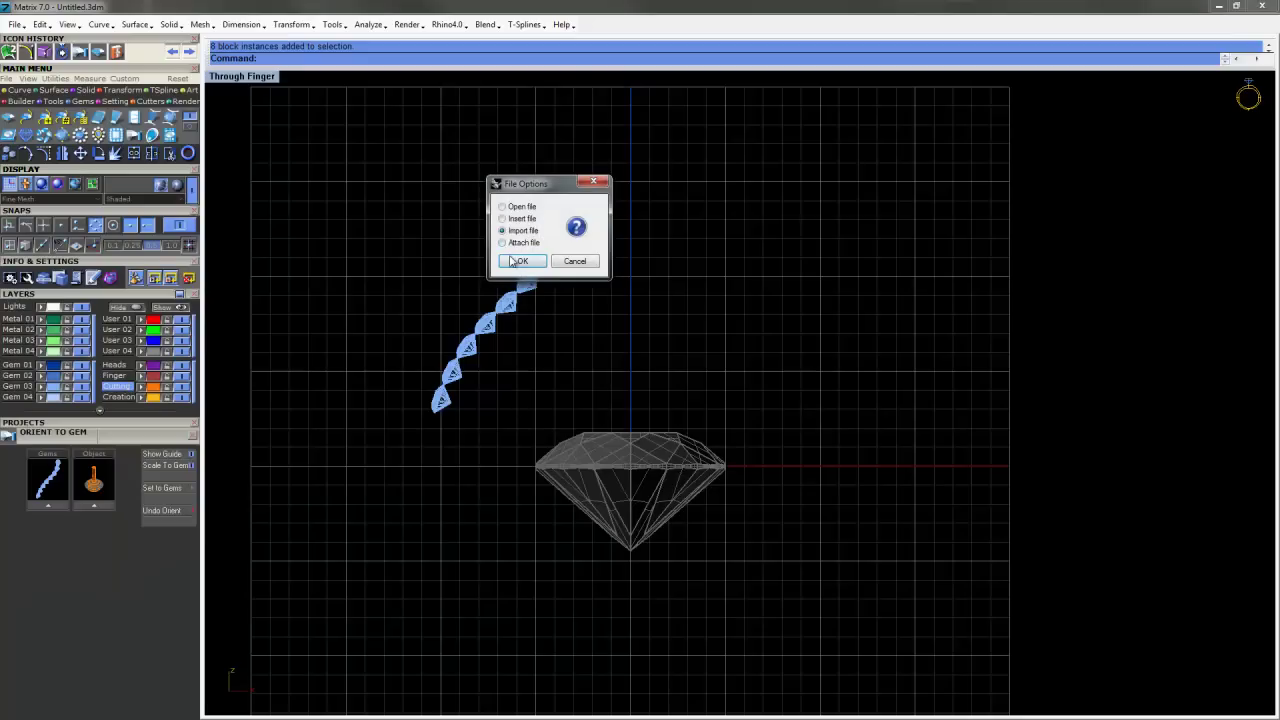
Import RoundBur.3dm and set the imported cutter as the Orient To Gem object.
left_click(518, 261)
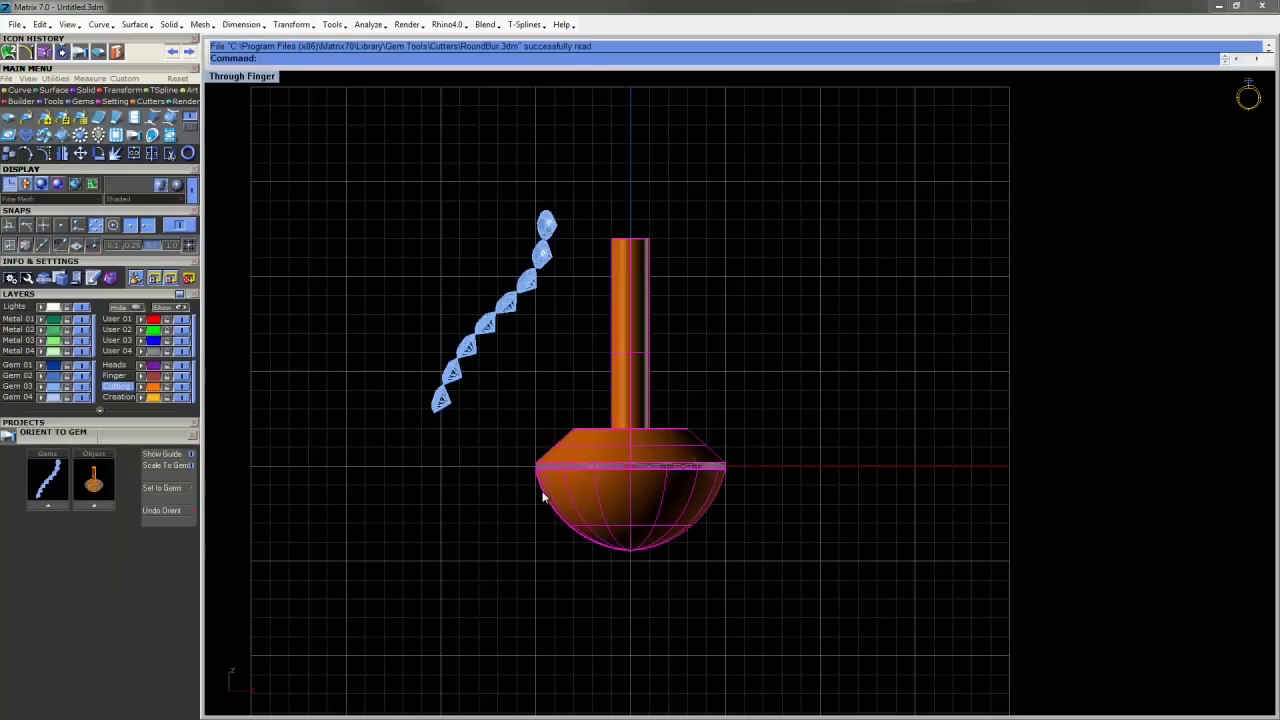
left_click(801, 477)
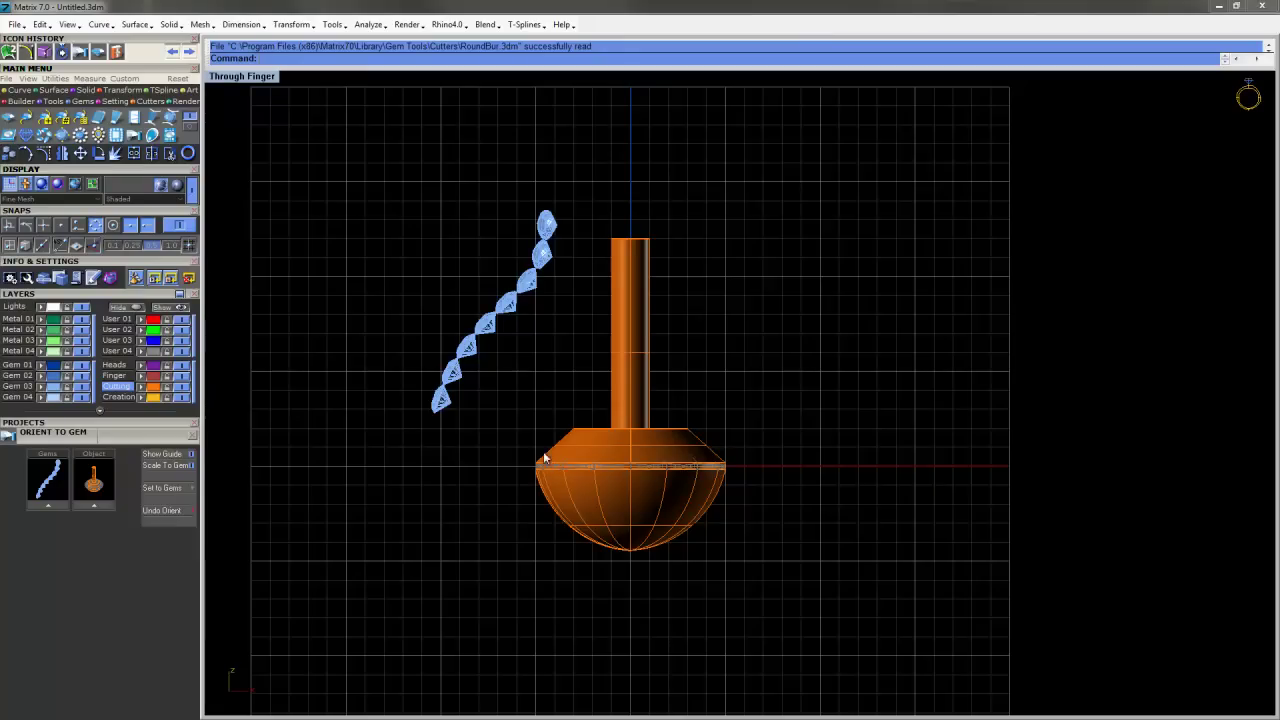
left_click(614, 501)
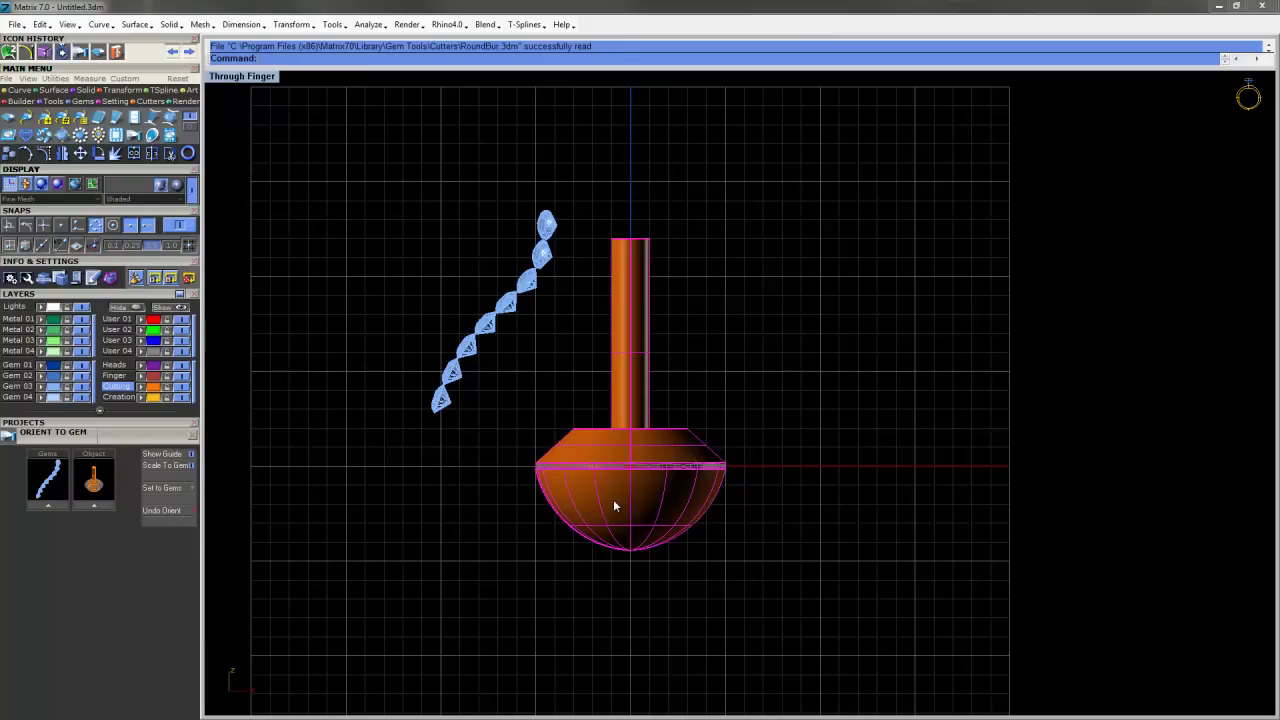
left_click(96, 504)
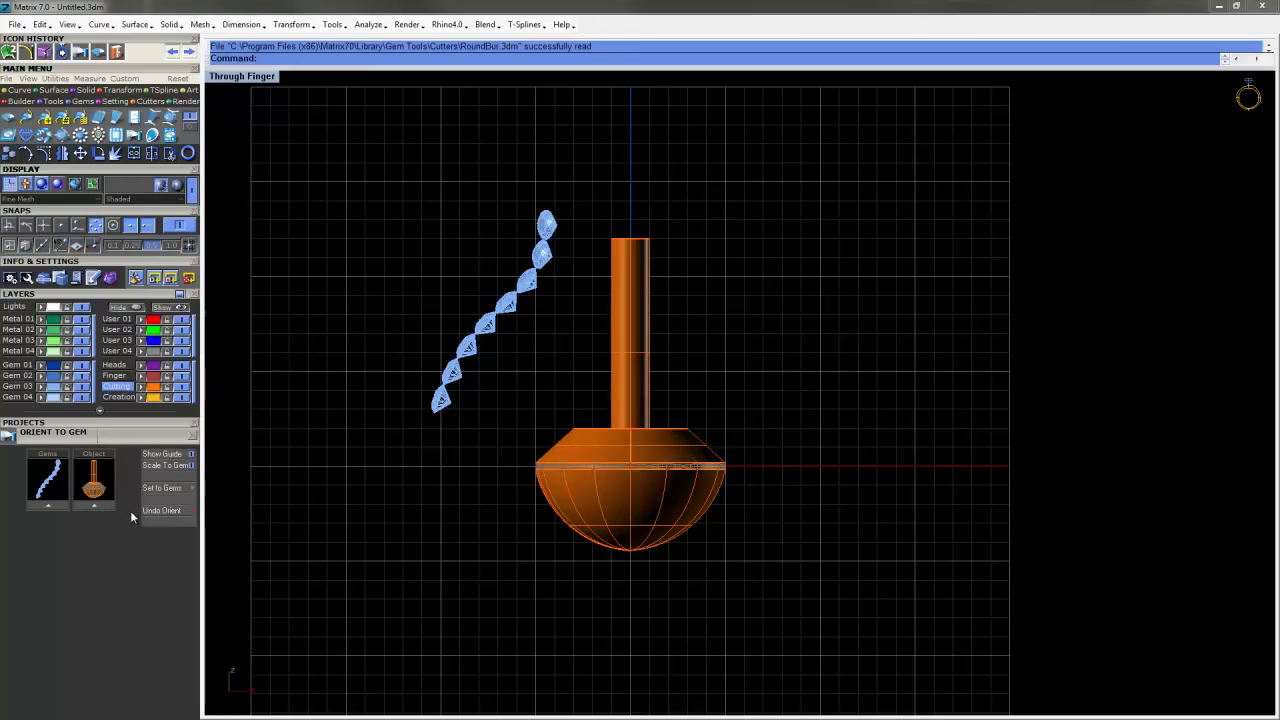
scroll(529, 314, "up", 3)
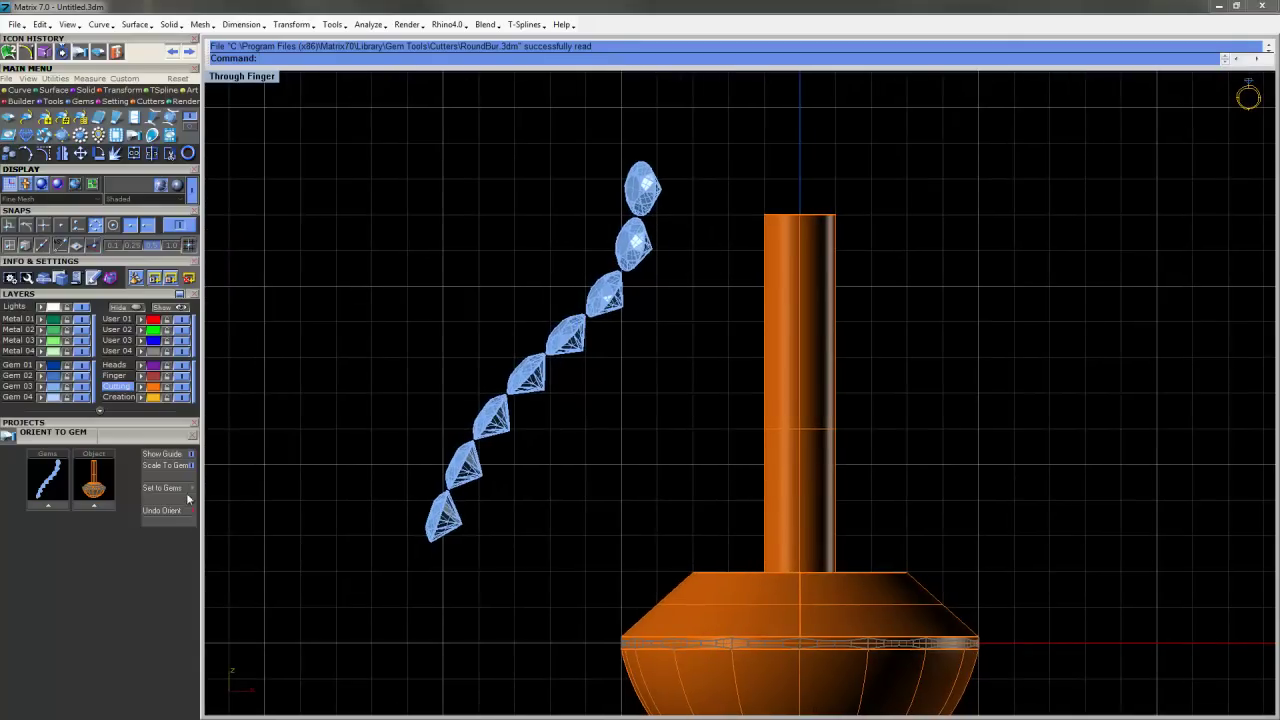
Use Set to Gems to orient a RoundBur copy onto each gem, then view the whole model.
left_click(184, 489)
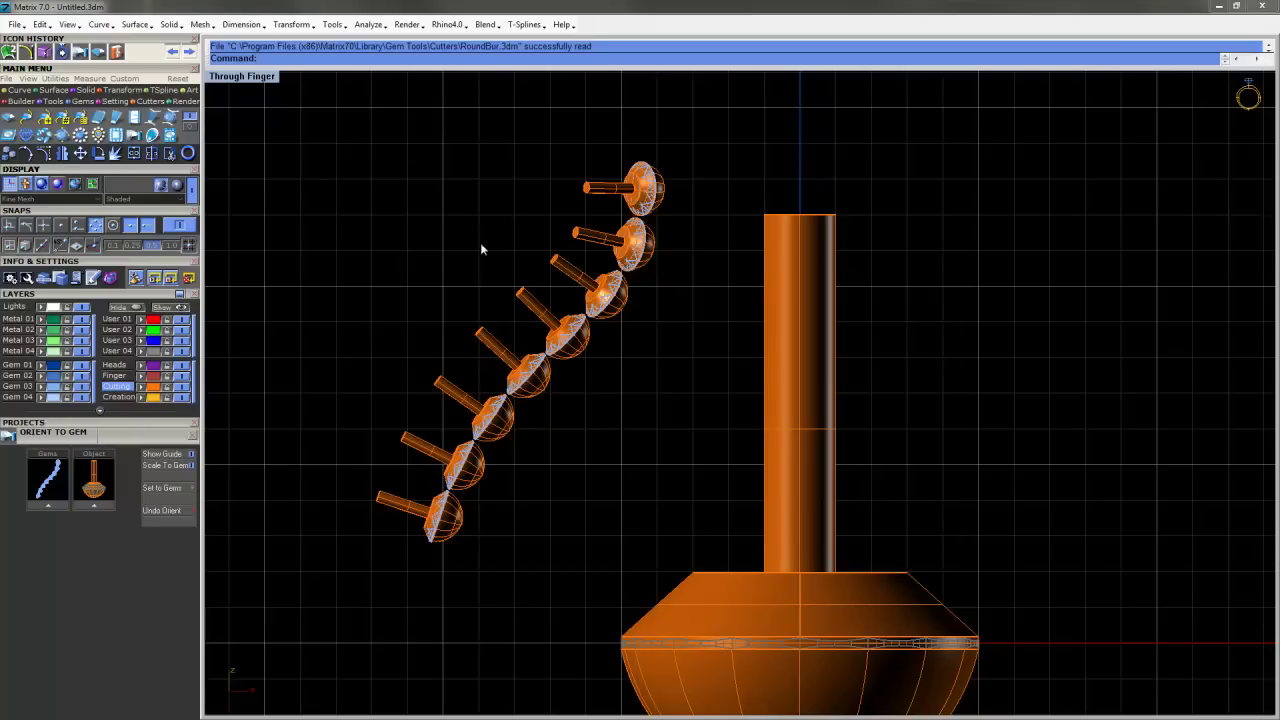
scroll(700, 374, "down", 5)
right_click_drag(829, 457, 757, 399)
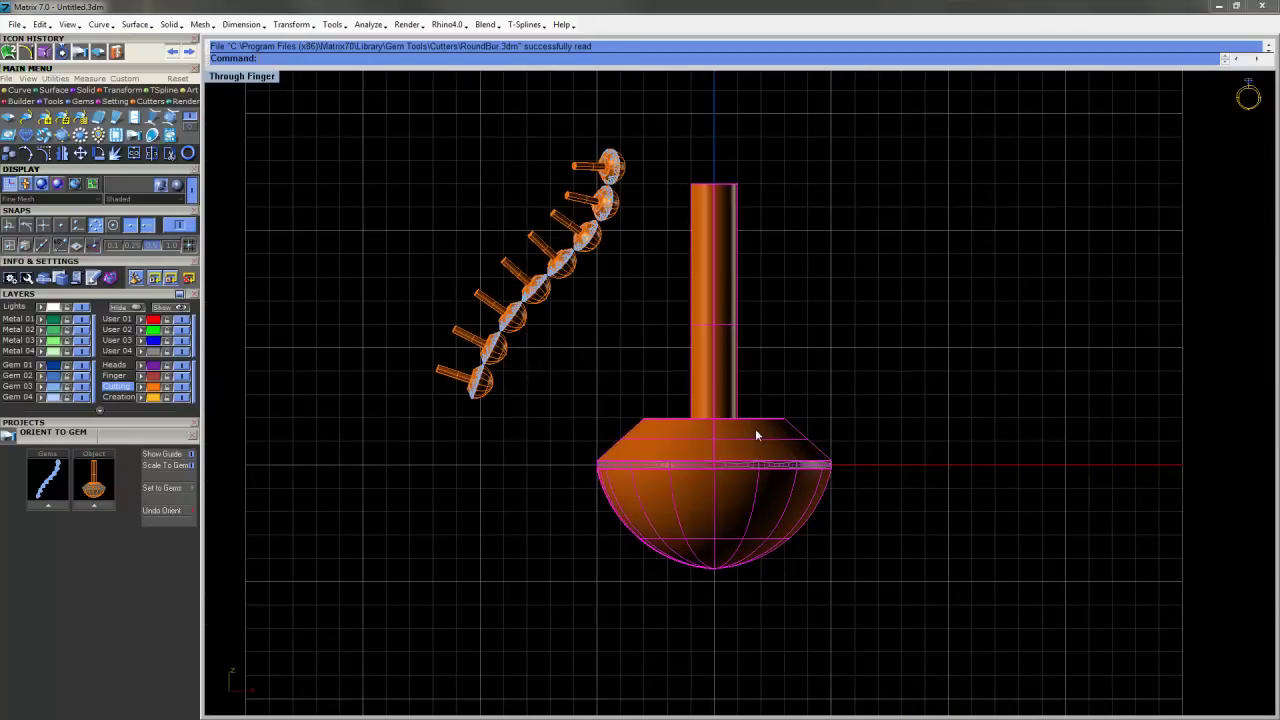